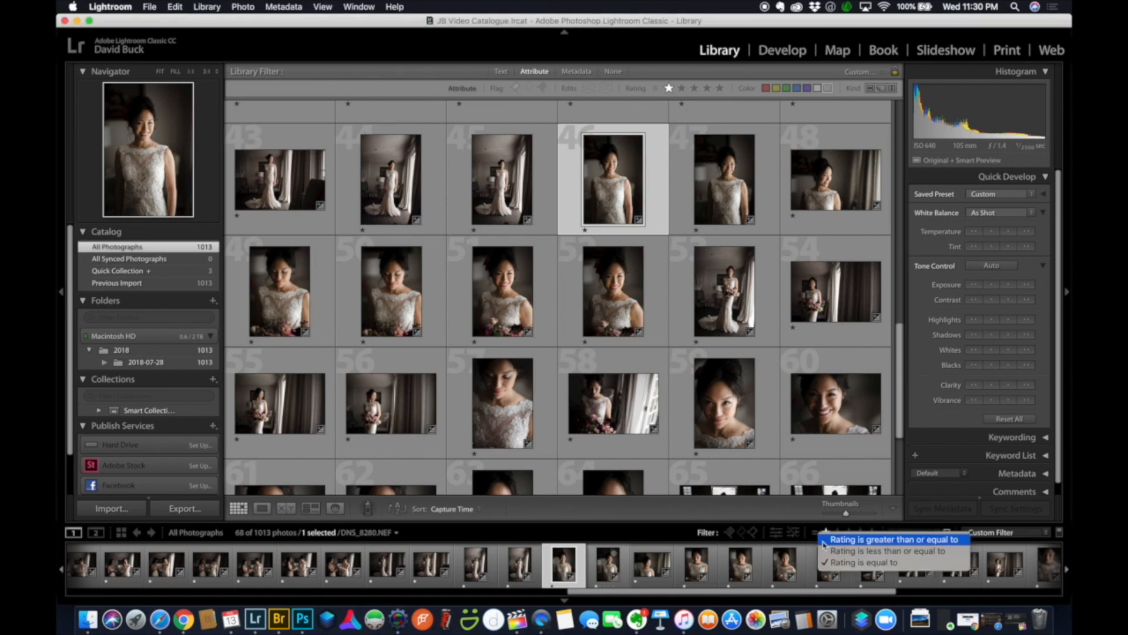
Filter the catalog to photos rated one star or higher and give all of them a three-star rating
{"action": "left_click", "coordinate": [824, 542]}
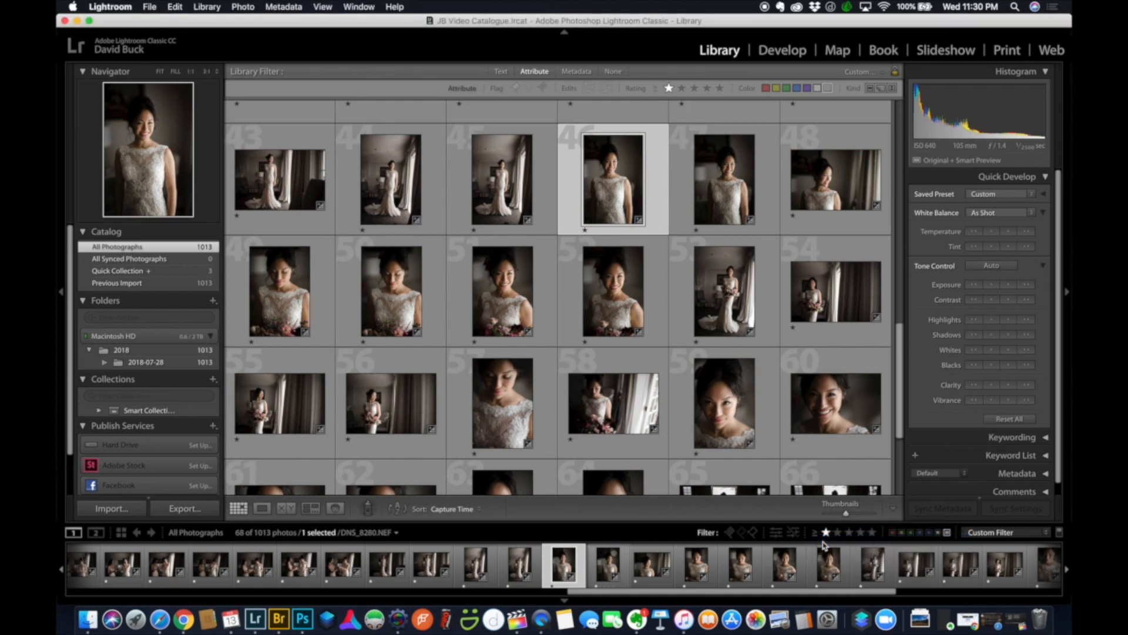
{"action": "scroll", "coordinate": [721, 323], "scroll_direction": "down", "scroll_amount": 2}
{"action": "key", "text": "super+a"}
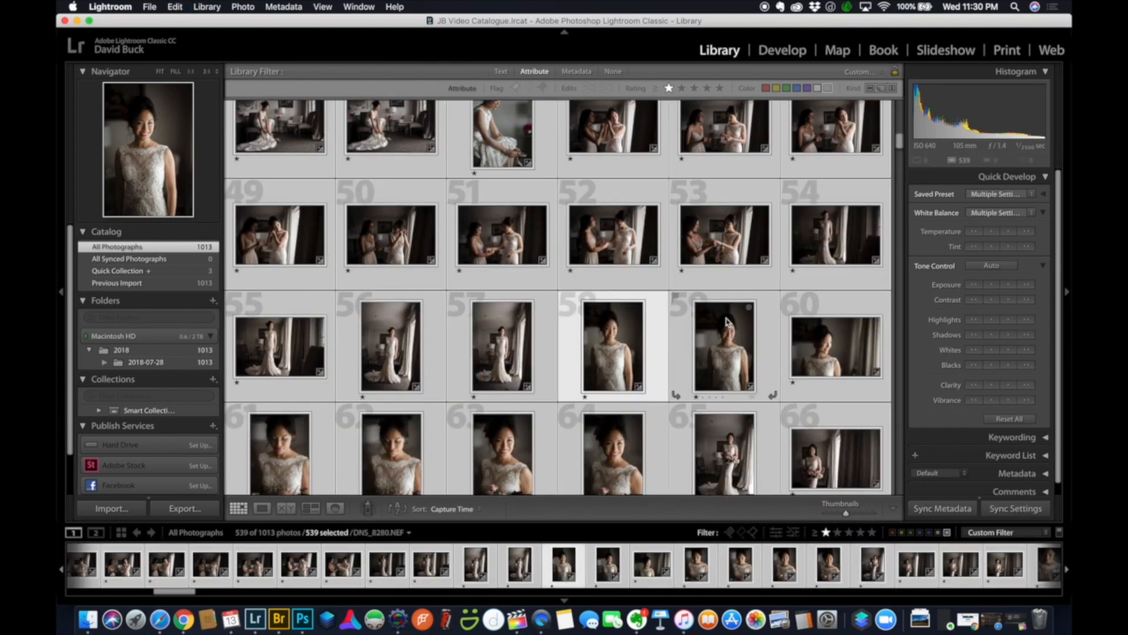
{"action": "key", "text": "3"}
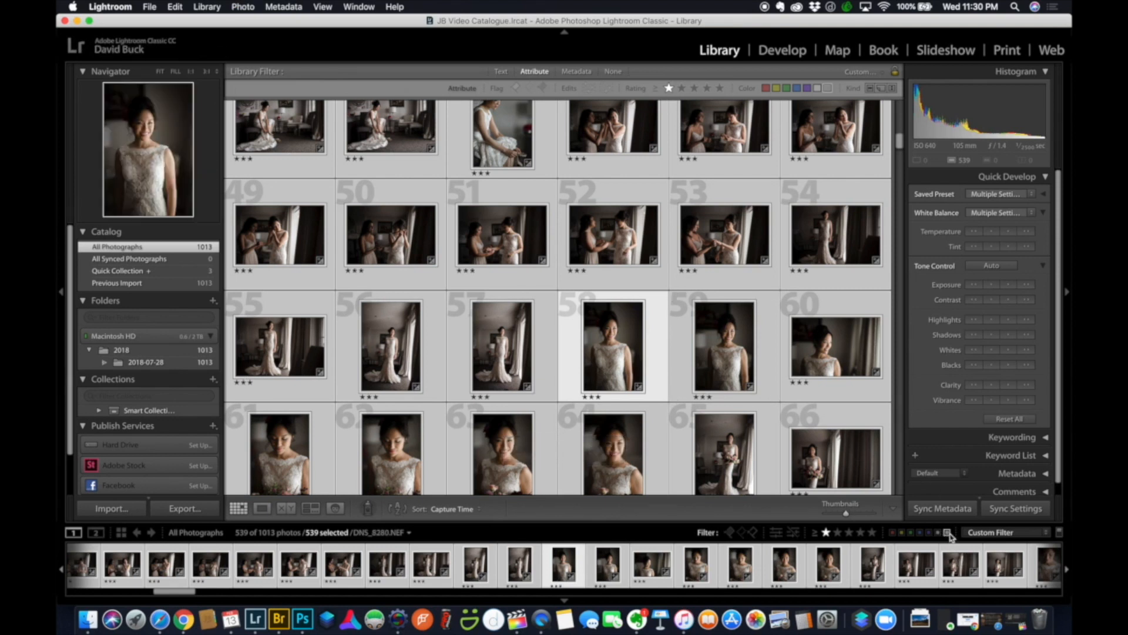
Clear the color label from all the selected photos
{"action": "left_click", "coordinate": [206, 7]}
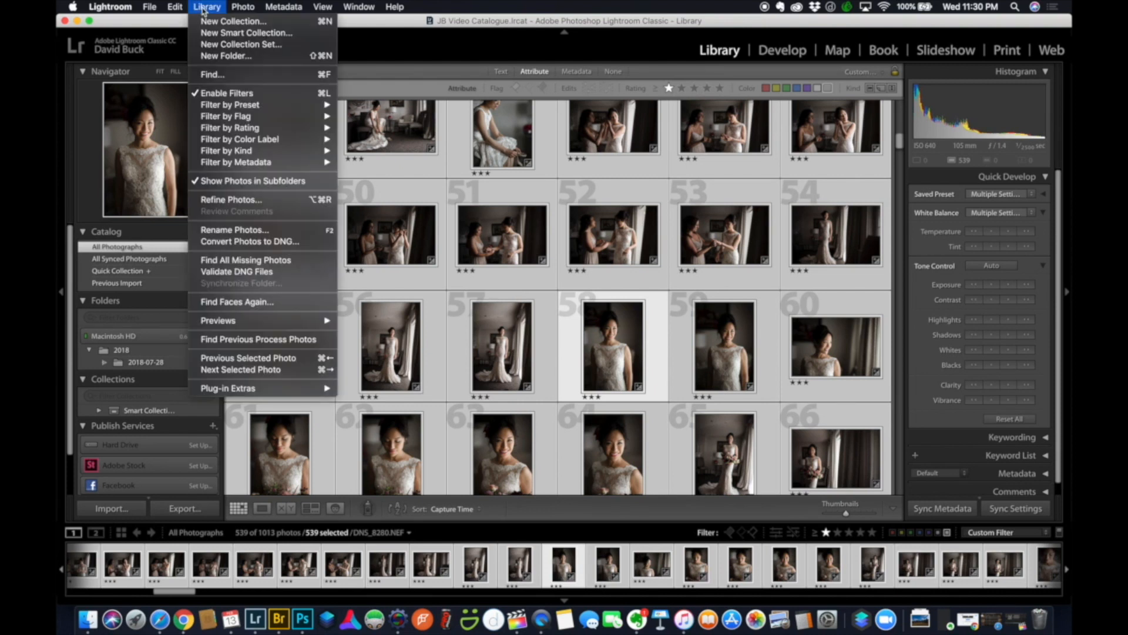
{"action": "mouse_move", "coordinate": [243, 7]}
{"action": "mouse_move", "coordinate": [278, 272]}
{"action": "left_click", "coordinate": [421, 337]}
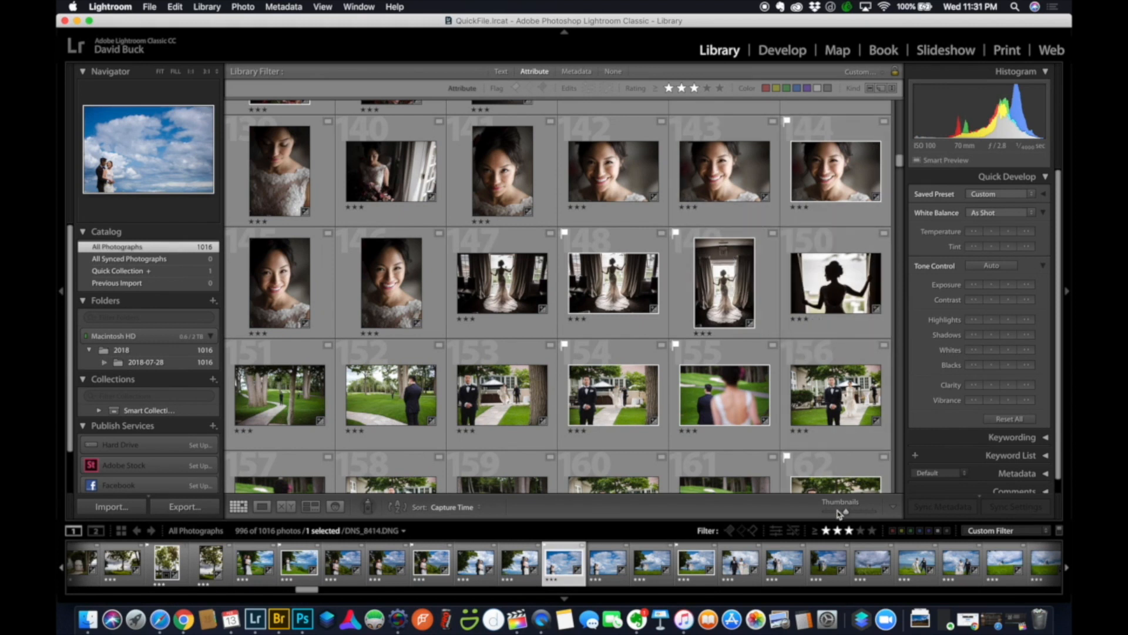
Shrink the thumbnails until the grid shows nine photos per row, and return to the first photos
{"action": "left_click_drag", "start_coordinate": [846, 511], "coordinate": [839, 513]}
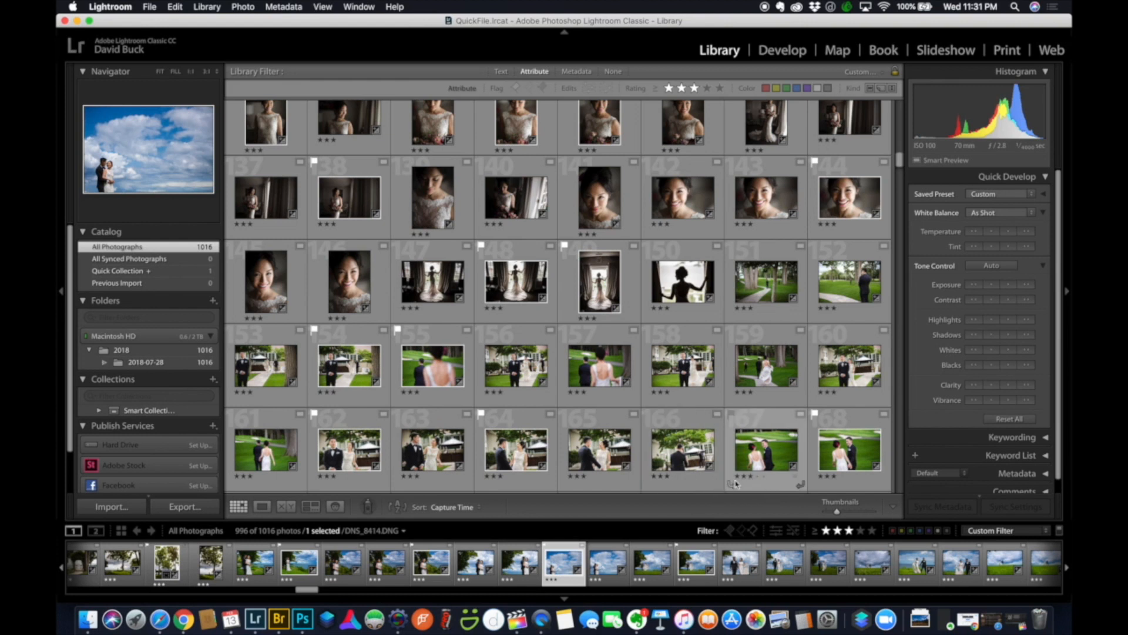
{"action": "left_click_drag", "start_coordinate": [837, 516], "coordinate": [834, 514]}
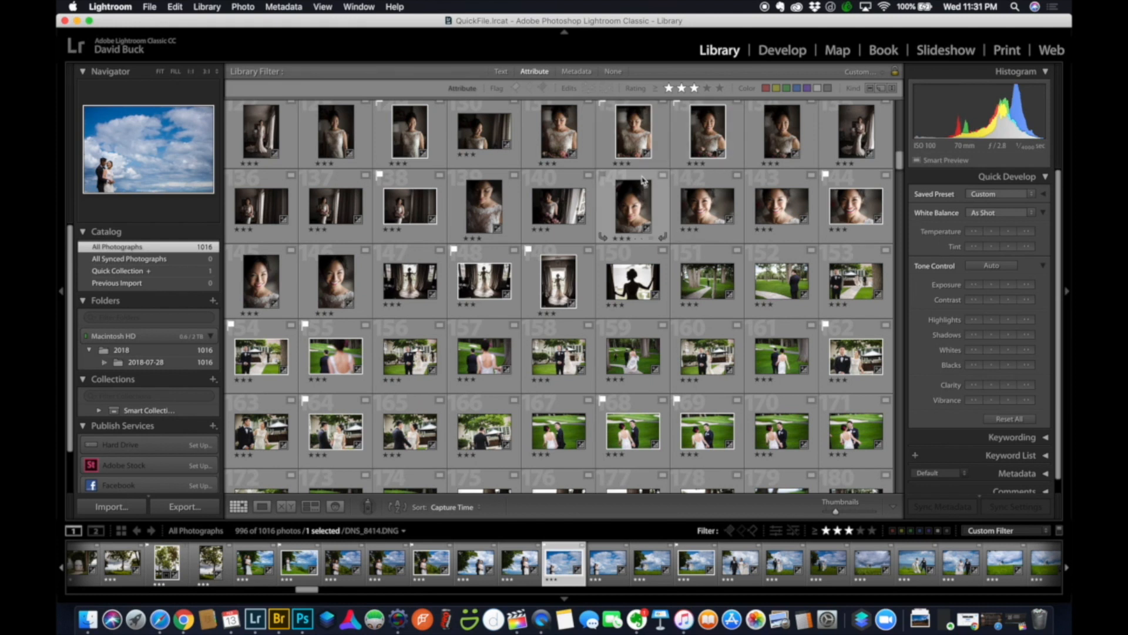
{"action": "scroll", "coordinate": [642, 181], "scroll_direction": "up", "scroll_amount": 15}
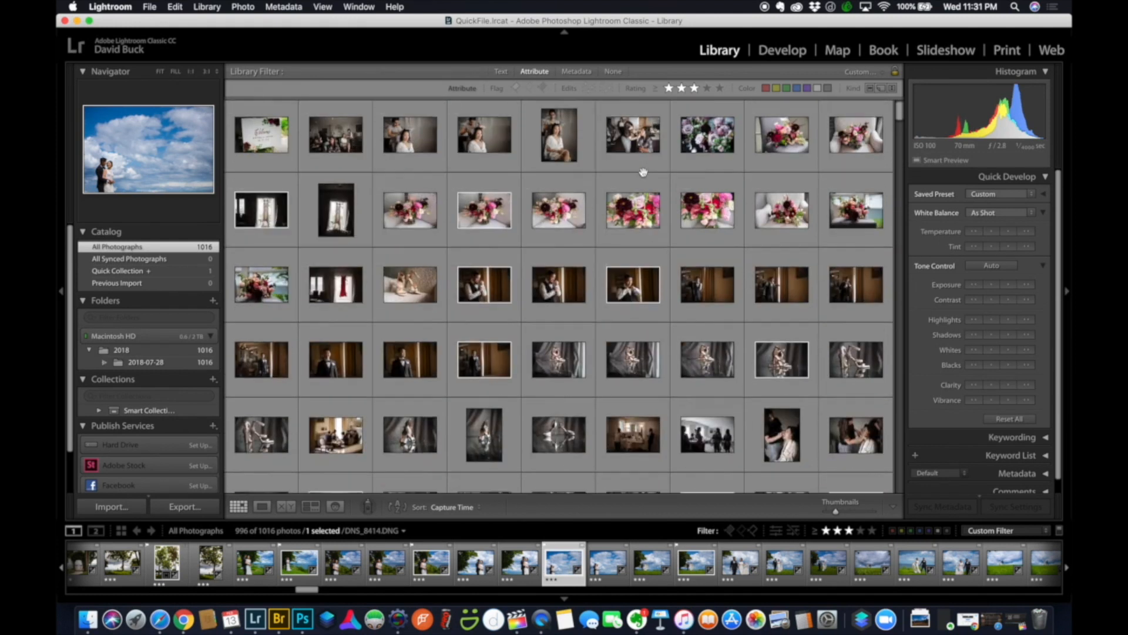
Examine the getting-ready, detail and bridal photos in the grid for consistent color and exposure
{"action": "scroll", "coordinate": [644, 172], "scroll_direction": "down", "scroll_amount": 1}
{"action": "key", "text": "j"}
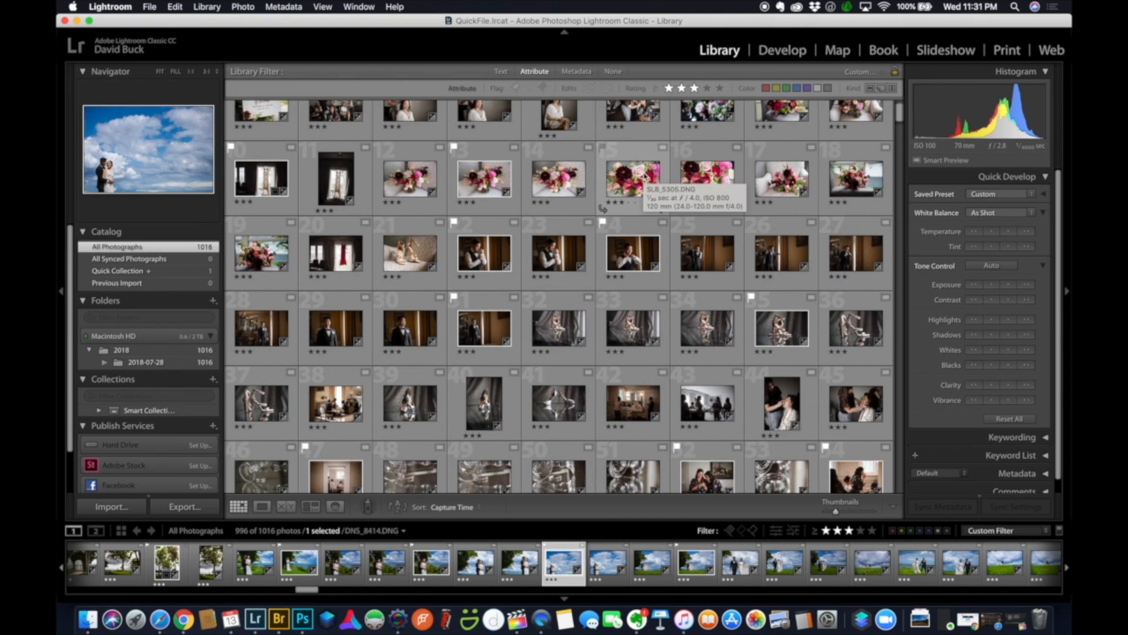
{"action": "key", "text": "j"}
{"action": "scroll", "coordinate": [644, 176], "scroll_direction": "down", "scroll_amount": 2}
{"action": "scroll", "coordinate": [644, 177], "scroll_direction": "down", "scroll_amount": 3}
{"action": "key", "text": "j"}
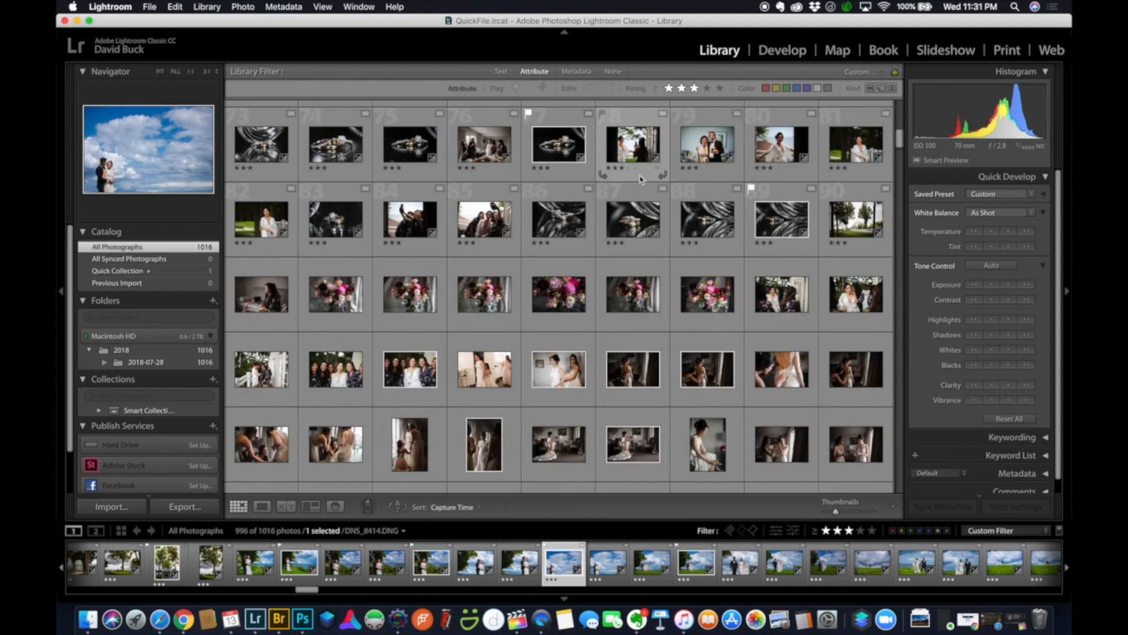
{"action": "scroll", "coordinate": [640, 180], "scroll_direction": "down", "scroll_amount": 3}
{"action": "key", "text": "j"}
{"action": "scroll", "coordinate": [640, 180], "scroll_direction": "up", "scroll_amount": 3}
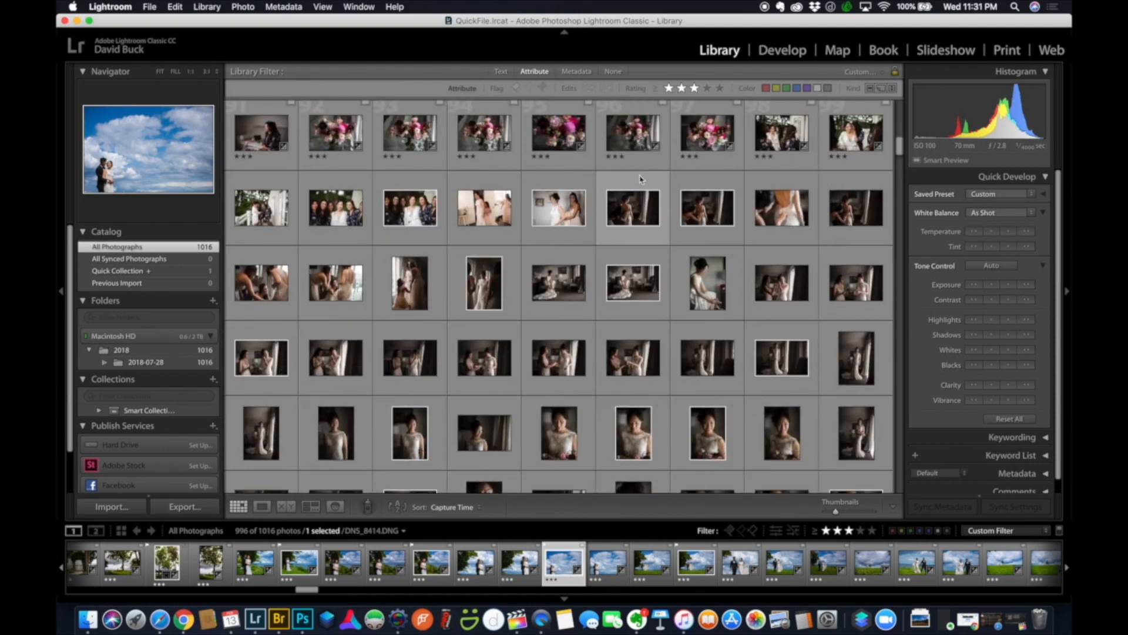
{"action": "key", "text": "j"}
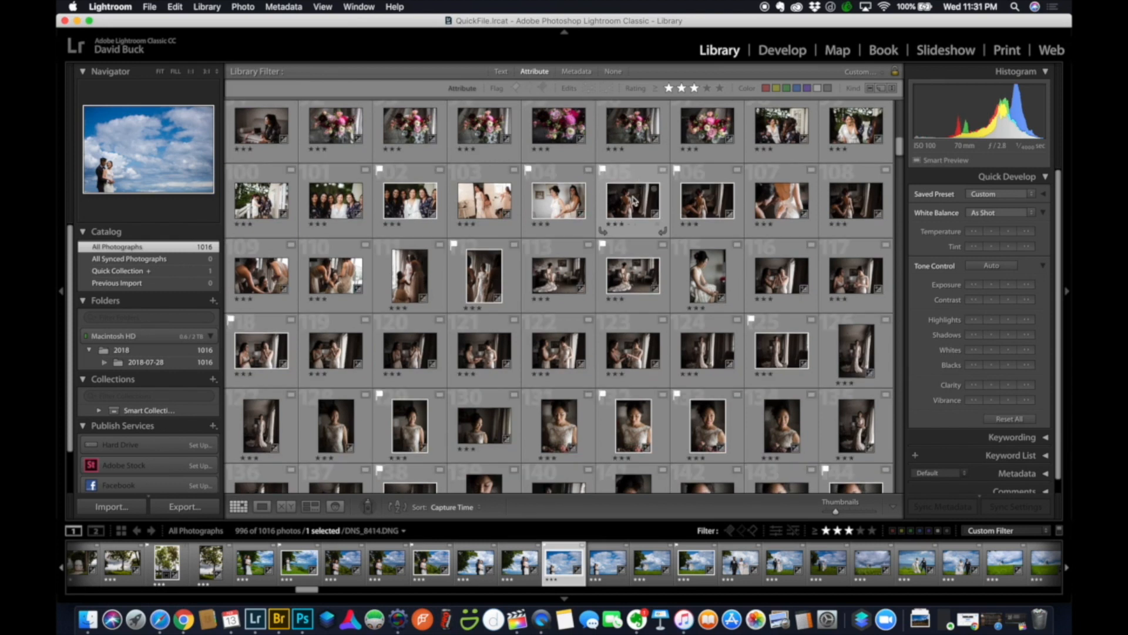
Select the three dark photos 105, 106 and 108 of the bride and raise their contrast with Quick Develop
{"action": "left_click", "coordinate": [633, 200]}
{"action": "left_click", "coordinate": [707, 200], "text": "super"}
{"action": "left_click", "coordinate": [855, 200], "text": "super"}
{"action": "left_click", "coordinate": [1027, 300]}
Select the outdoor lawn photos 151 through 174 and warm their white balance temperature by one small step
{"action": "key", "text": "j"}
{"action": "scroll", "coordinate": [541, 253], "scroll_direction": "down", "scroll_amount": 6}
{"action": "key", "text": "j"}
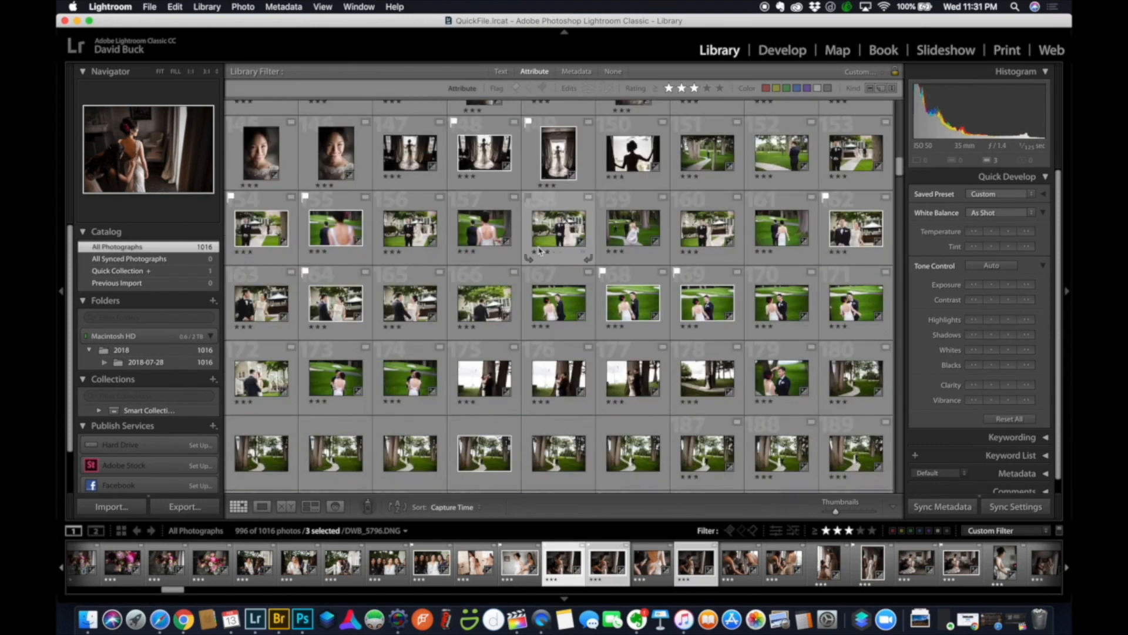
{"action": "left_click", "coordinate": [707, 153]}
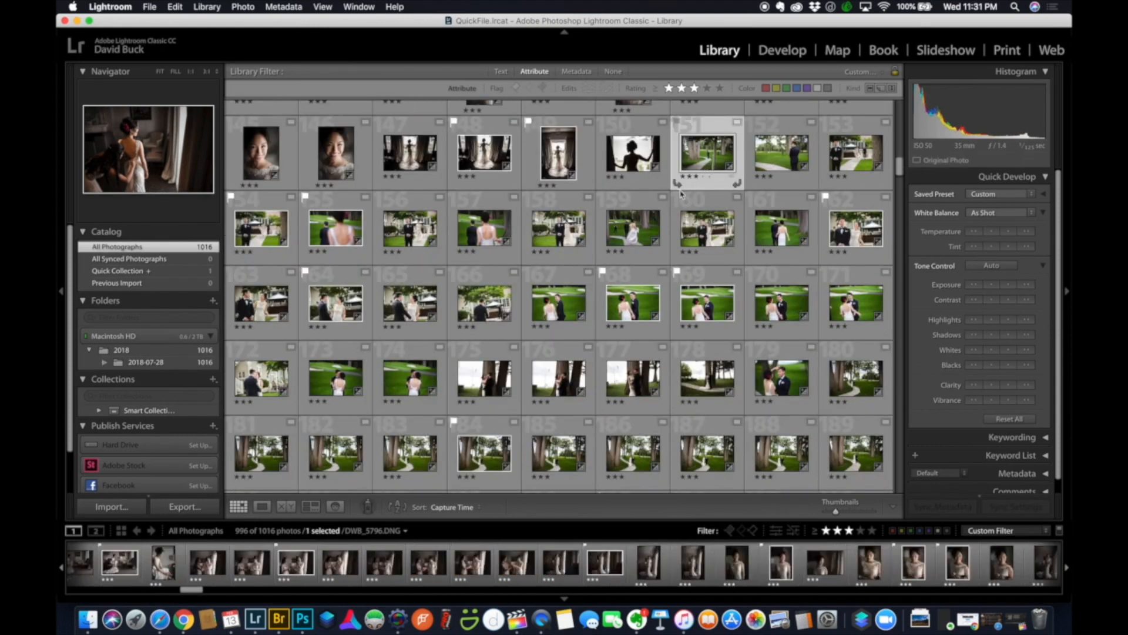
{"action": "left_click", "coordinate": [409, 379], "text": "shift"}
{"action": "left_click", "coordinate": [1008, 231]}
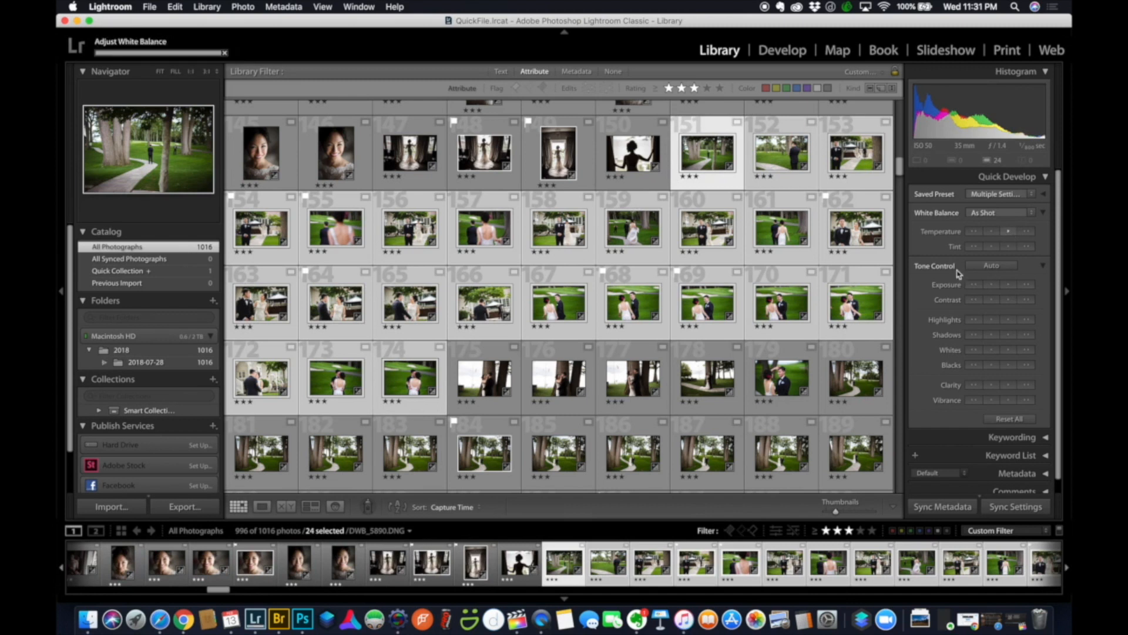
Examine the rest of the grid for consistency, from the couple portraits among the trees to the reception photos
{"action": "left_click", "coordinate": [563, 379]}
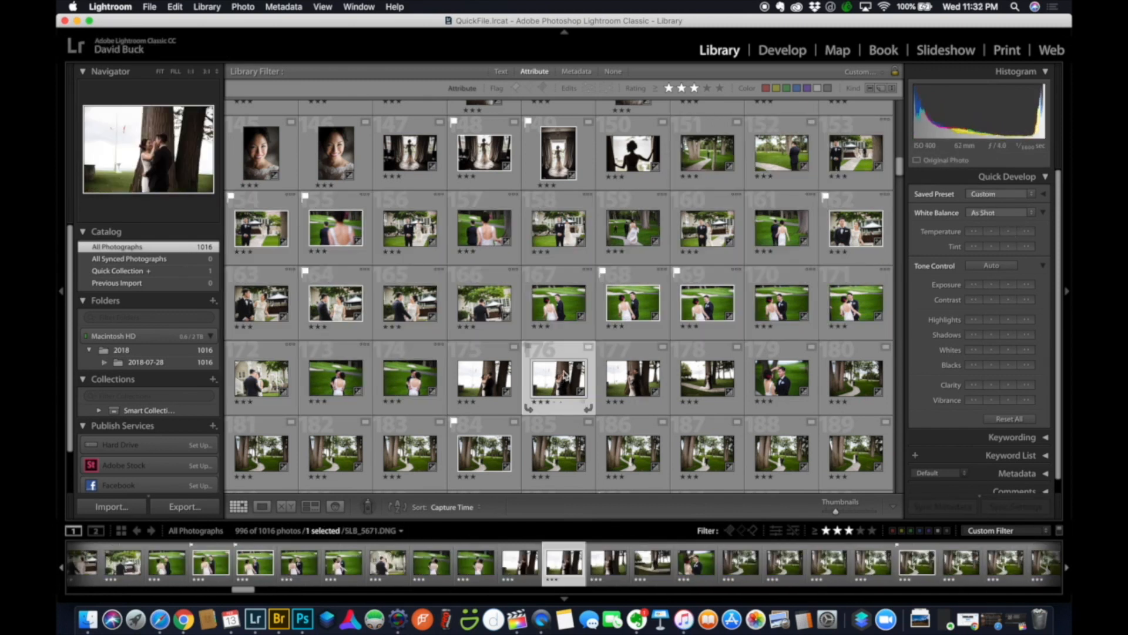
{"action": "scroll", "coordinate": [564, 373], "scroll_direction": "down", "scroll_amount": 2}
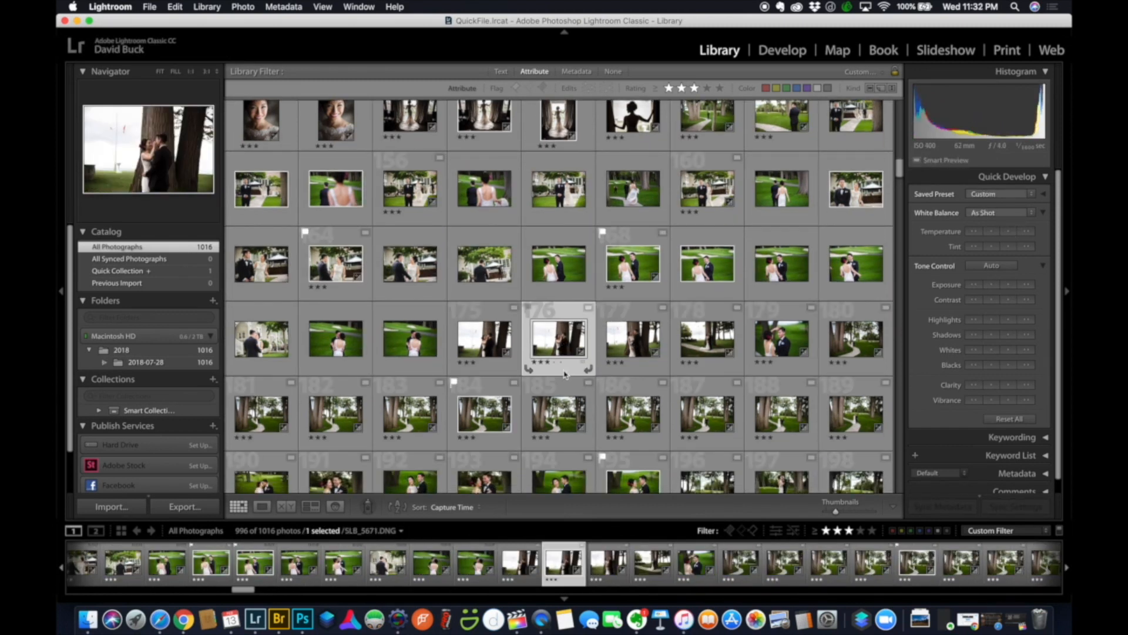
{"action": "scroll", "coordinate": [596, 358], "scroll_direction": "down", "scroll_amount": 10}
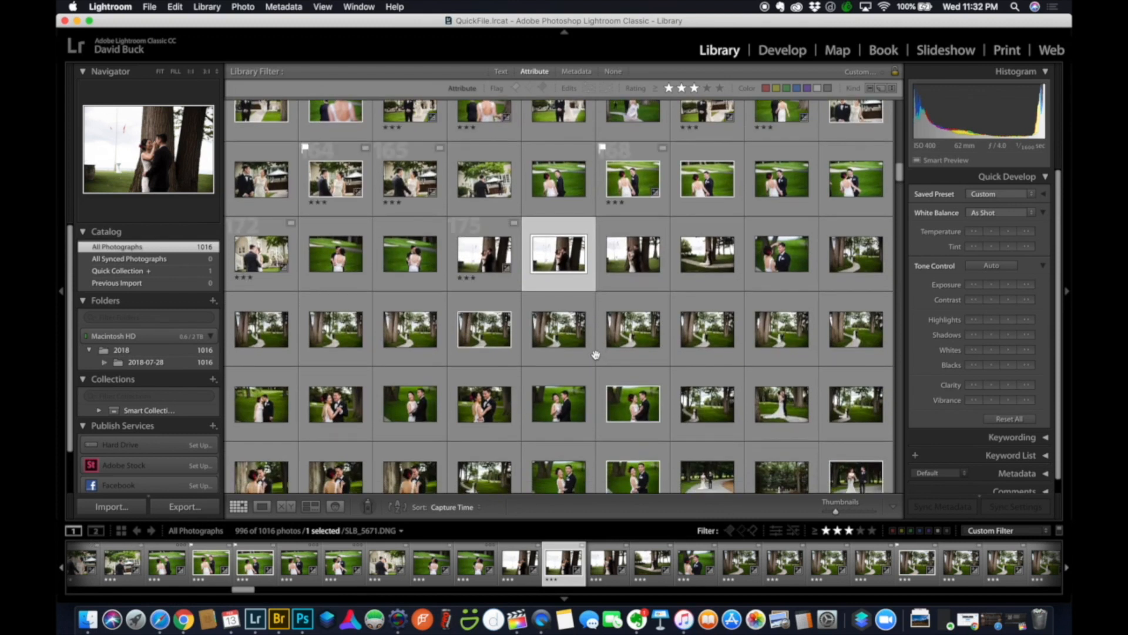
{"action": "scroll", "coordinate": [595, 354], "scroll_direction": "down", "scroll_amount": 8}
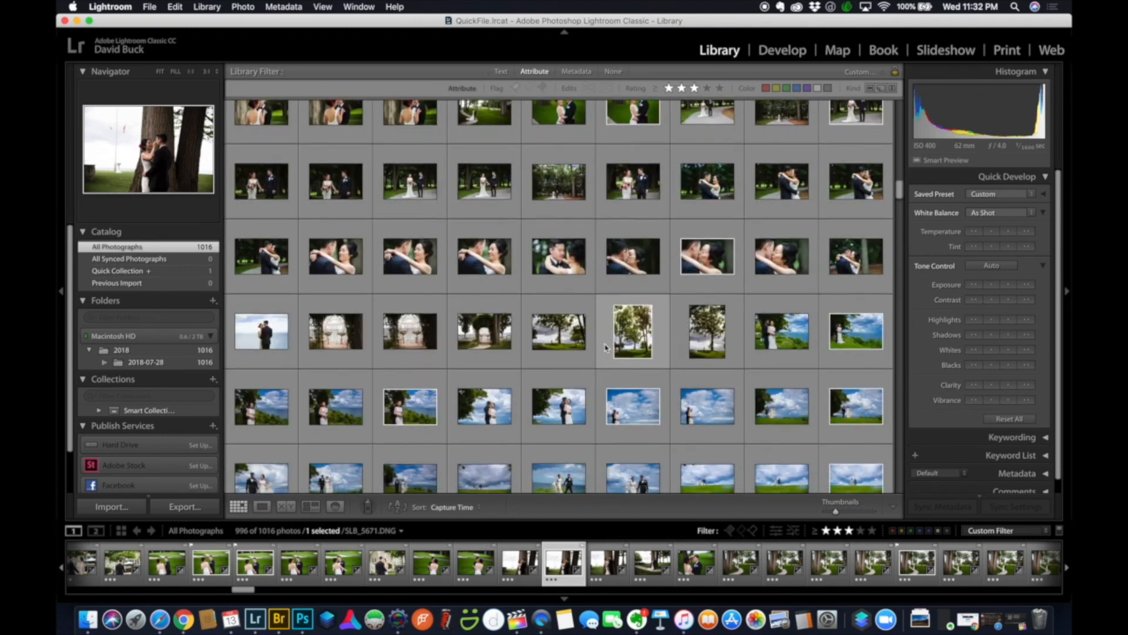
{"action": "scroll", "coordinate": [605, 347], "scroll_direction": "down", "scroll_amount": 6}
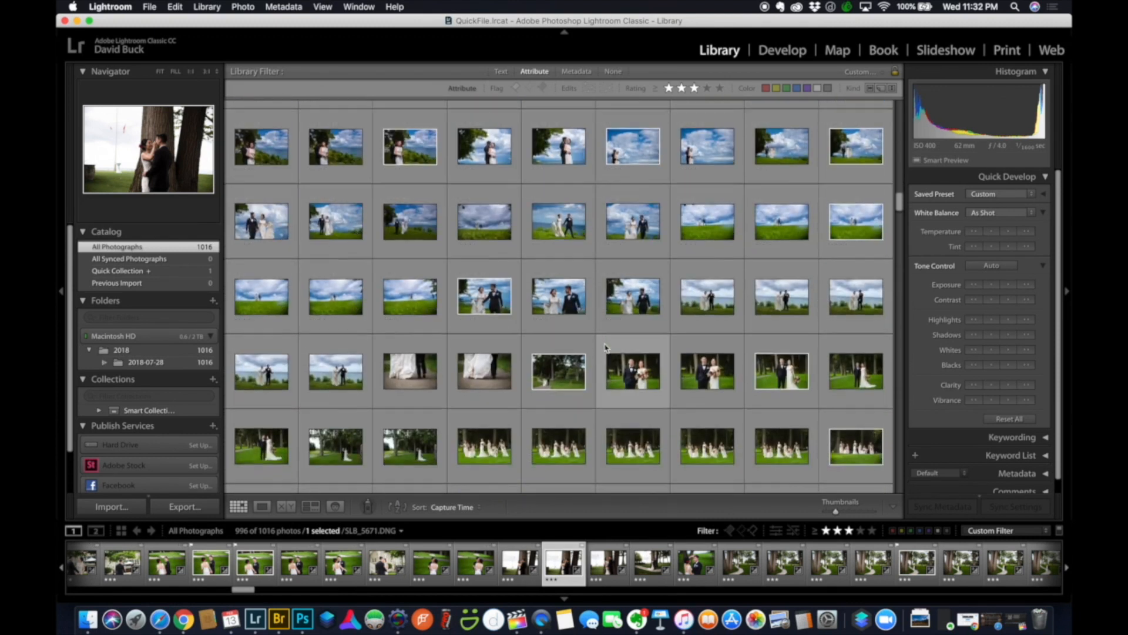
{"action": "scroll", "coordinate": [605, 346], "scroll_direction": "down", "scroll_amount": 8}
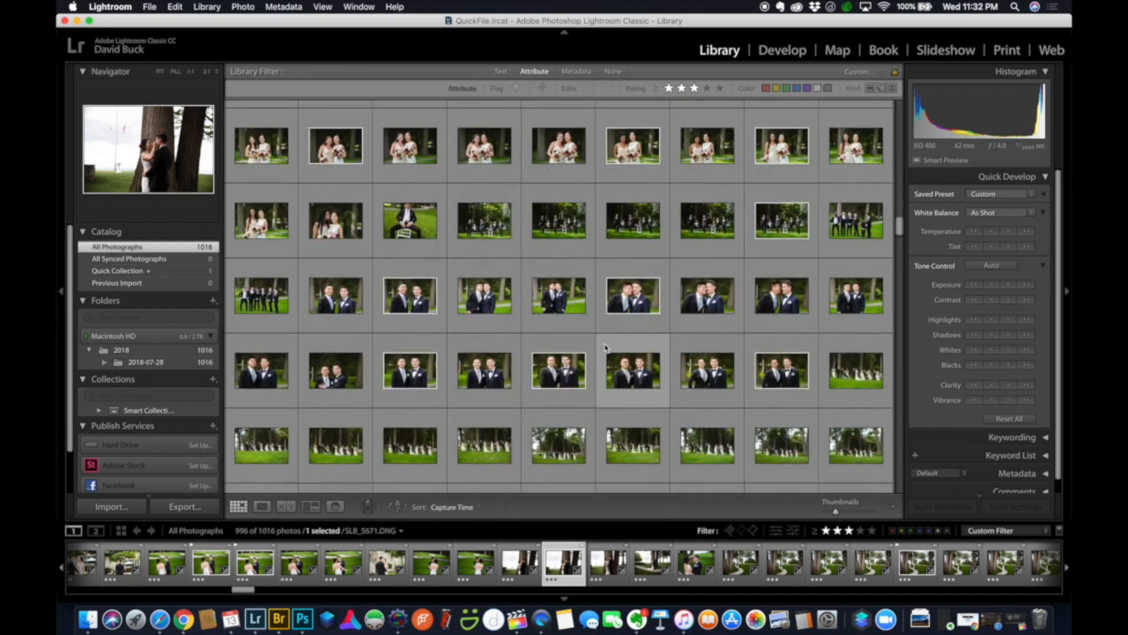
{"action": "scroll", "coordinate": [605, 347], "scroll_direction": "down", "scroll_amount": 8}
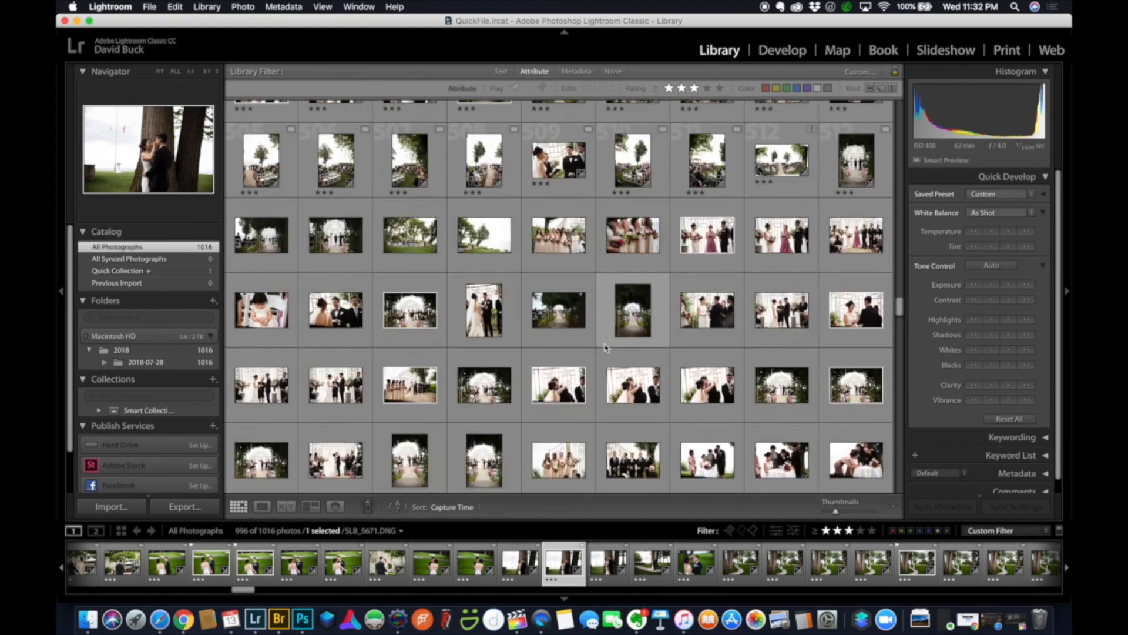
{"action": "scroll", "coordinate": [605, 346], "scroll_direction": "down", "scroll_amount": 8}
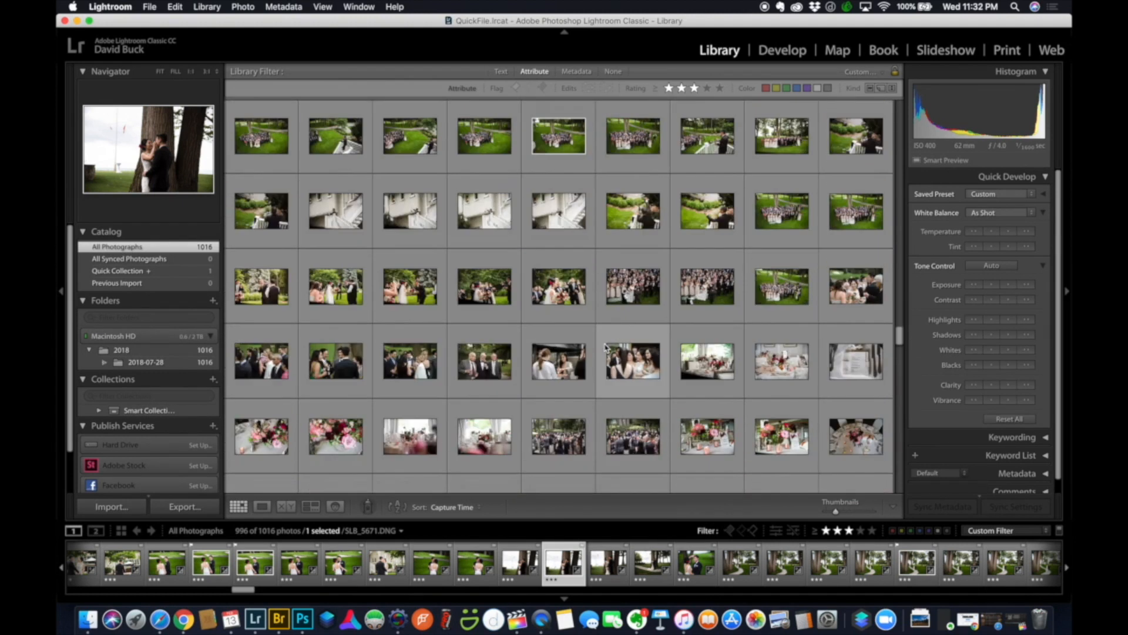
{"action": "scroll", "coordinate": [605, 347], "scroll_direction": "down", "scroll_amount": 5}
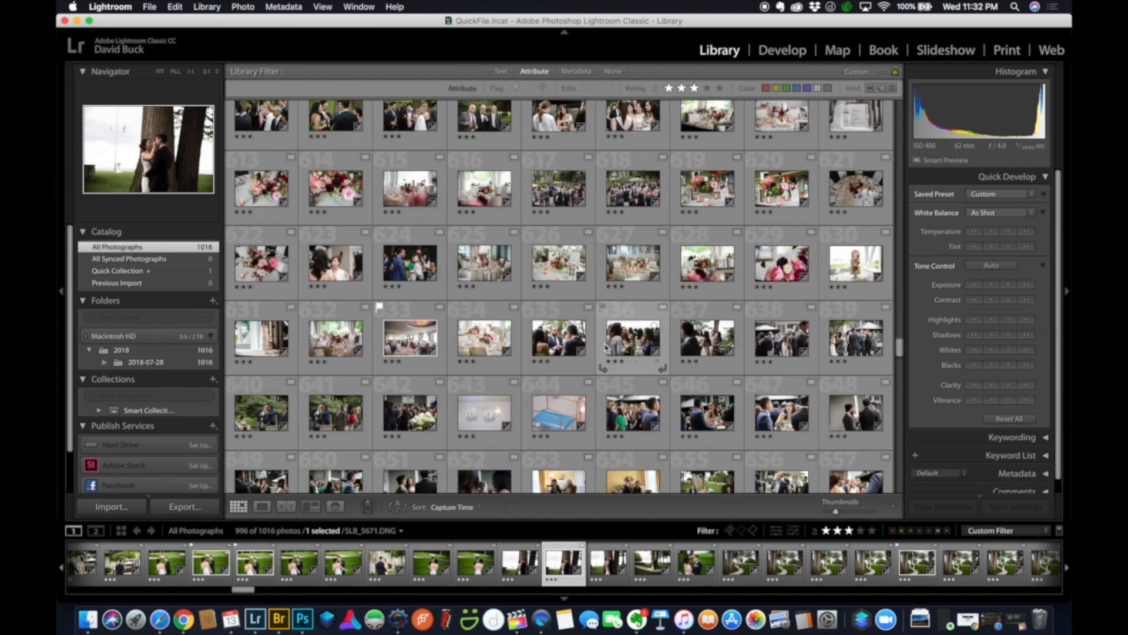
{"action": "scroll", "coordinate": [606, 347], "scroll_direction": "down", "scroll_amount": 6}
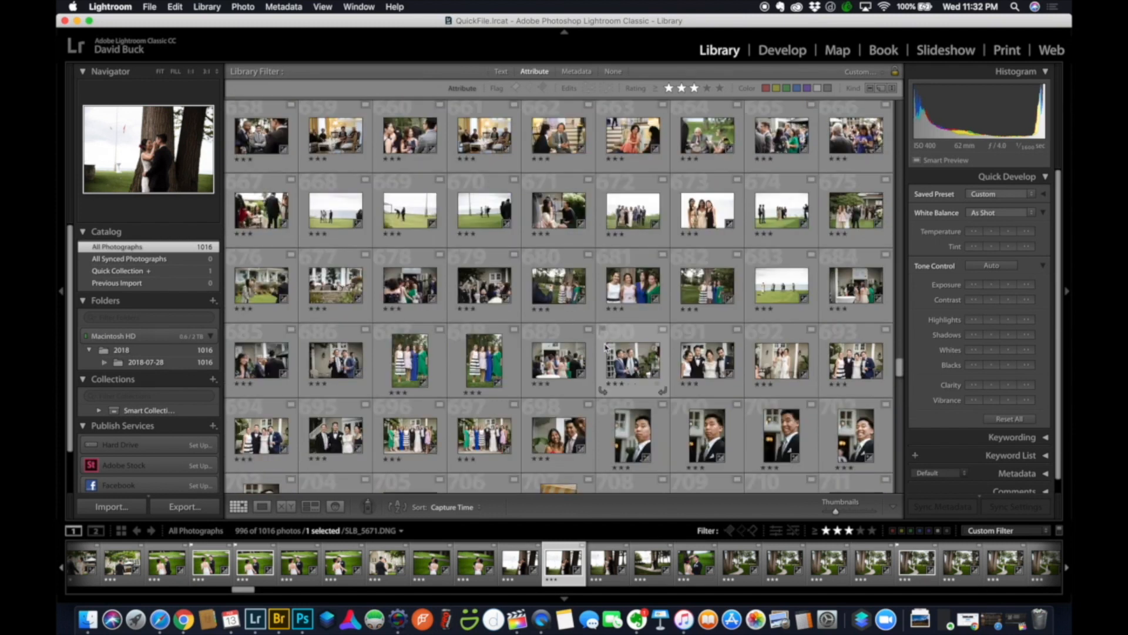
{"action": "scroll", "coordinate": [605, 347], "scroll_direction": "down", "scroll_amount": 10}
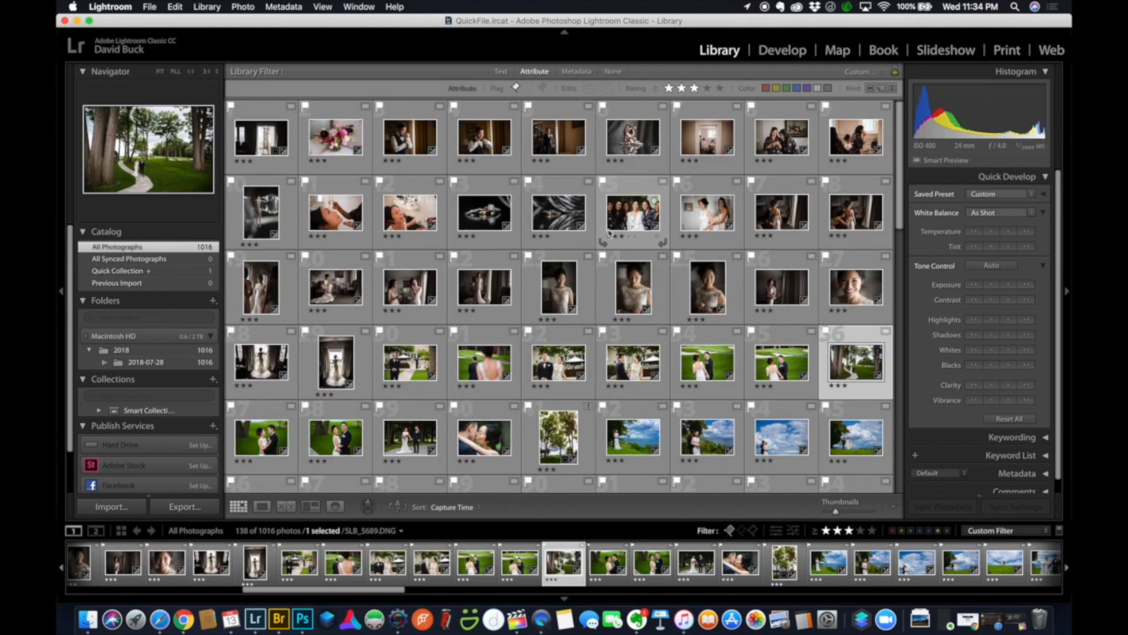
Open the flagged photo of the couple against the cloudy blue sky in Loupe view
{"action": "left_click", "coordinate": [782, 436]}
{"action": "double_click", "coordinate": [782, 436]}
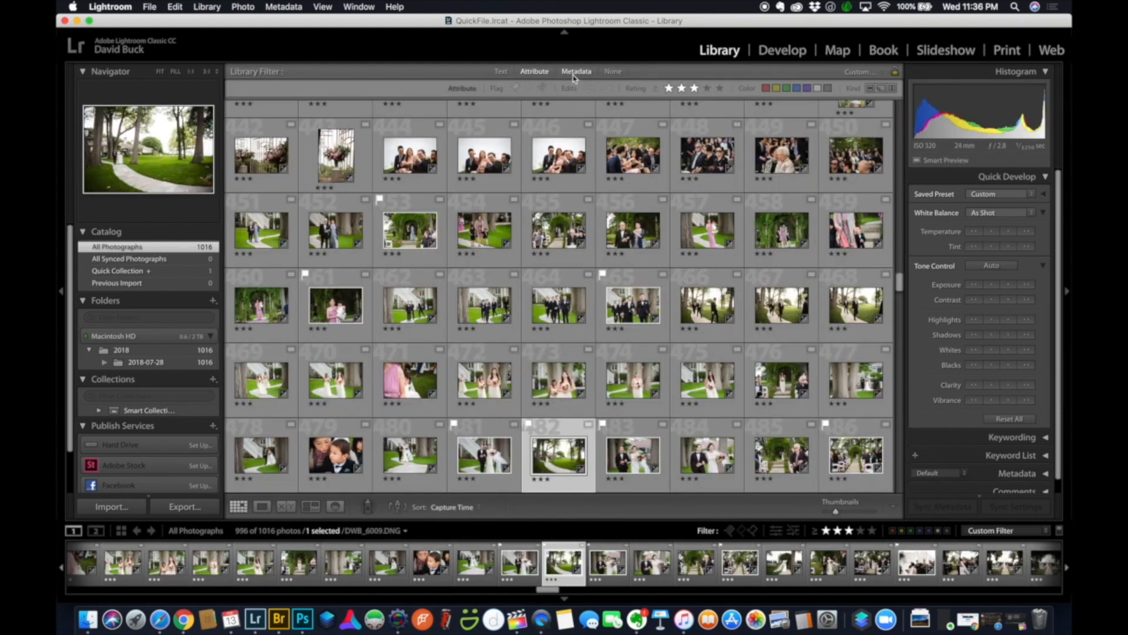
Filter the photos by metadata to the 24 mm focal length
{"action": "left_click", "coordinate": [573, 73]}
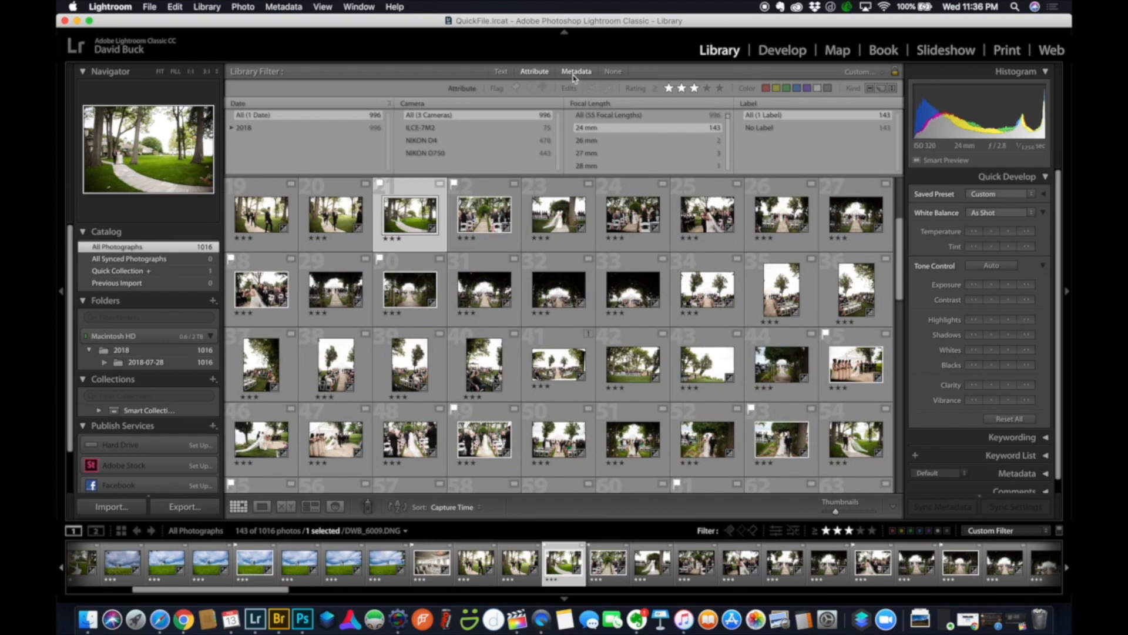
{"action": "scroll", "coordinate": [482, 313], "scroll_direction": "up", "scroll_amount": 4}
{"action": "key", "text": "j"}
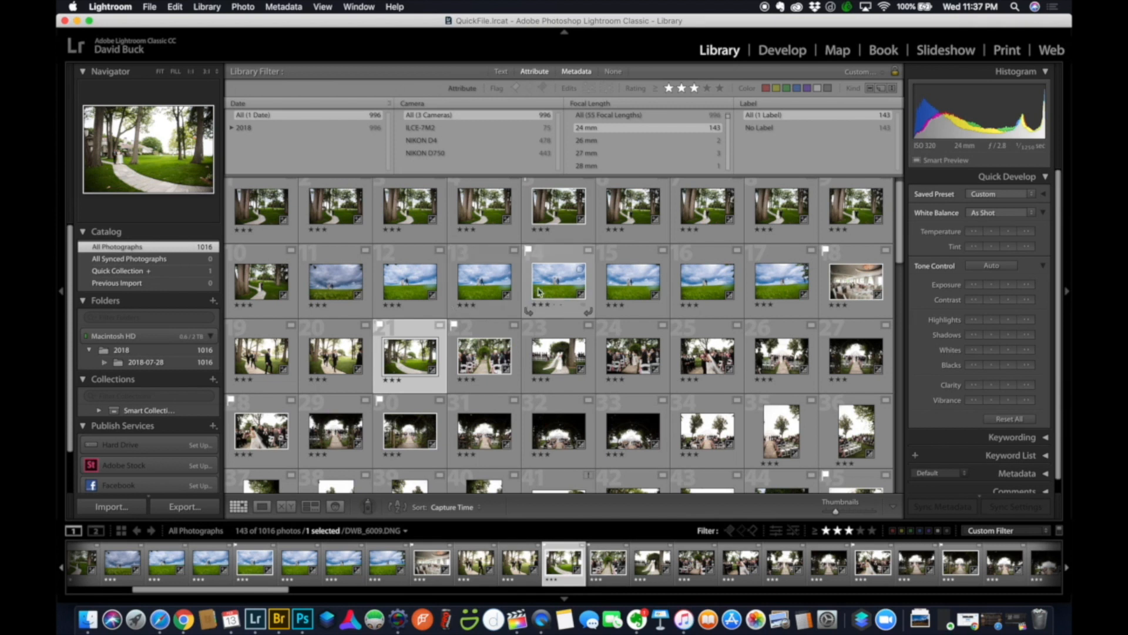
Open photo 13 of the couple walking across the grass and inspect its sky up close for spots
{"action": "left_click", "coordinate": [496, 283]}
{"action": "double_click", "coordinate": [495, 284]}
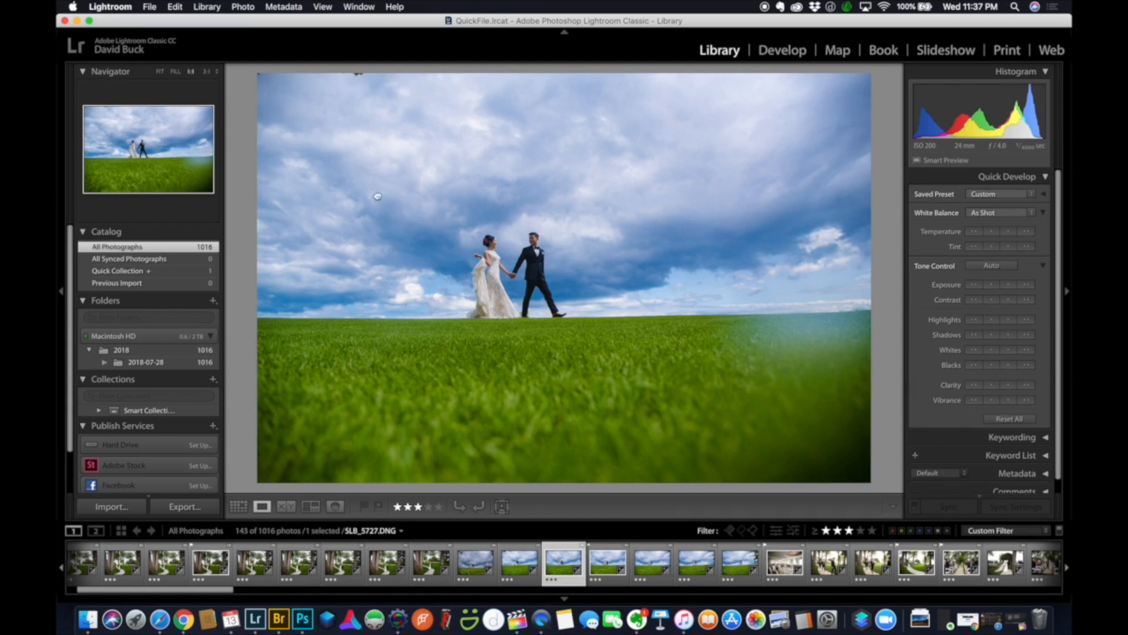
{"action": "left_click", "coordinate": [378, 196]}
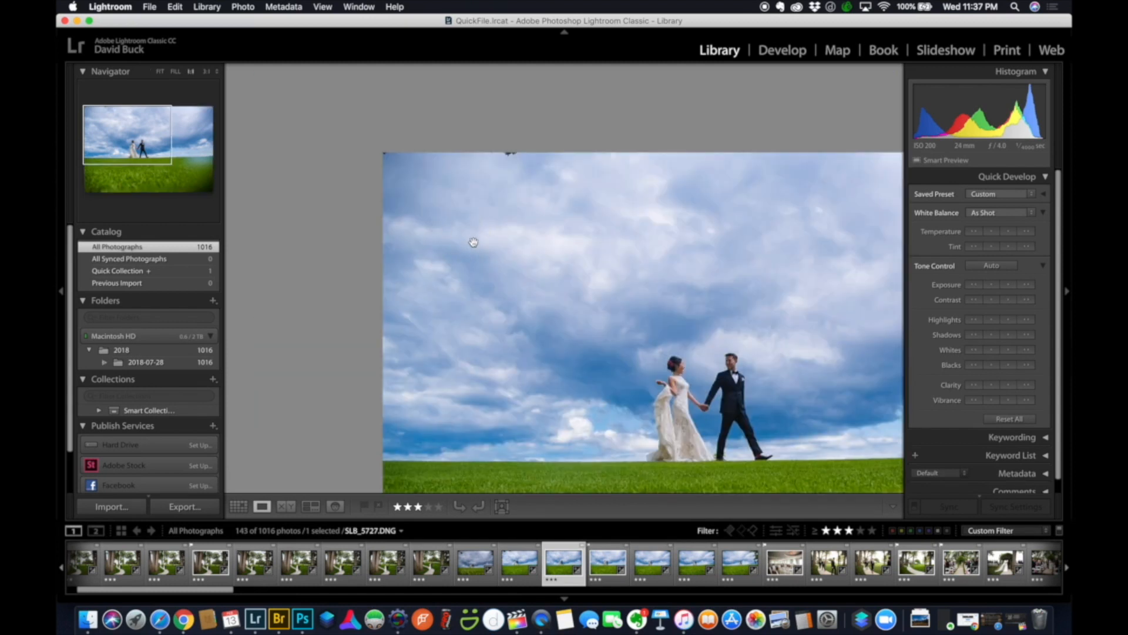
{"action": "left_click", "coordinate": [674, 295]}
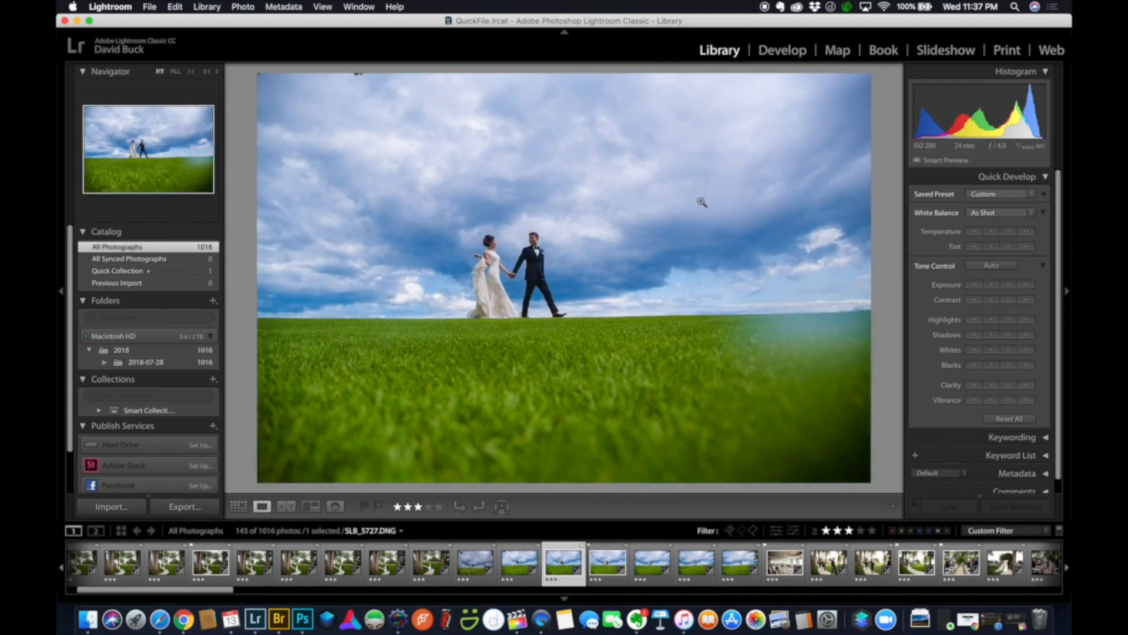
Heal a spot in the cloudy sky above the couple with the Spot Removal tool in Heal mode at size 65
{"action": "left_click", "coordinate": [790, 55]}
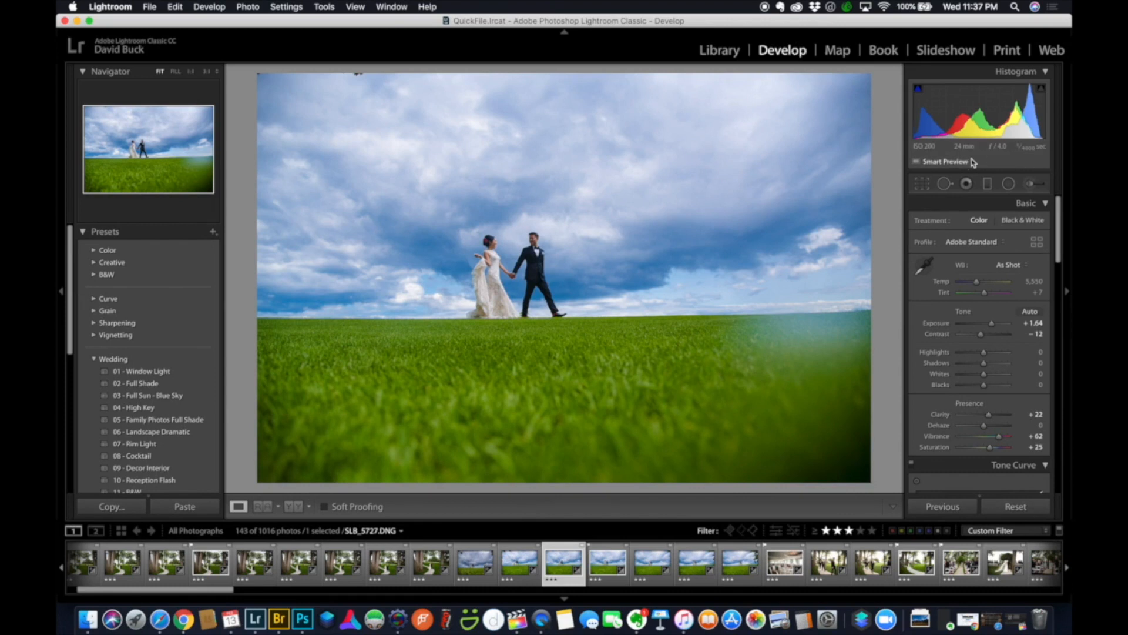
{"action": "left_click", "coordinate": [945, 184]}
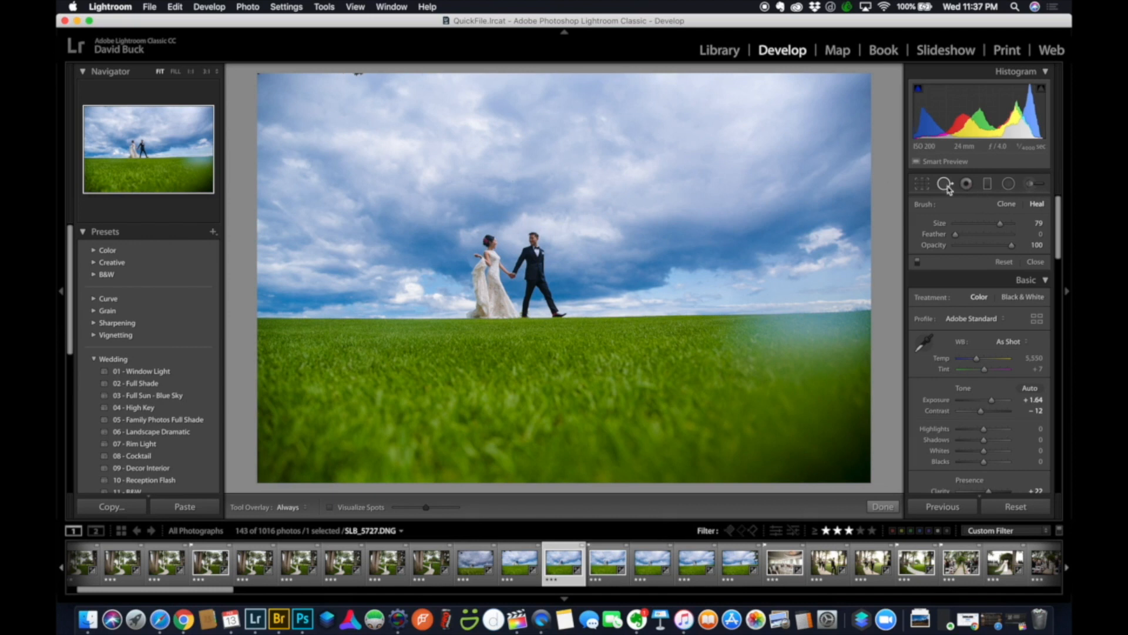
{"action": "key", "text": "bracketleft"}
{"action": "key", "text": "bracketleft"}
{"action": "key", "text": "bracketleft"}
{"action": "key", "text": "bracketleft"}
{"action": "key", "text": "bracketleft"}
{"action": "key", "text": "bracketleft"}
{"action": "key", "text": "bracketleft"}
{"action": "key", "text": "bracketleft"}
{"action": "key", "text": "bracketleft"}
{"action": "key", "text": "bracketleft"}
{"action": "key", "text": "bracketleft"}
{"action": "key", "text": "bracketleft"}
{"action": "key", "text": "bracketleft"}
{"action": "key", "text": "bracketleft"}
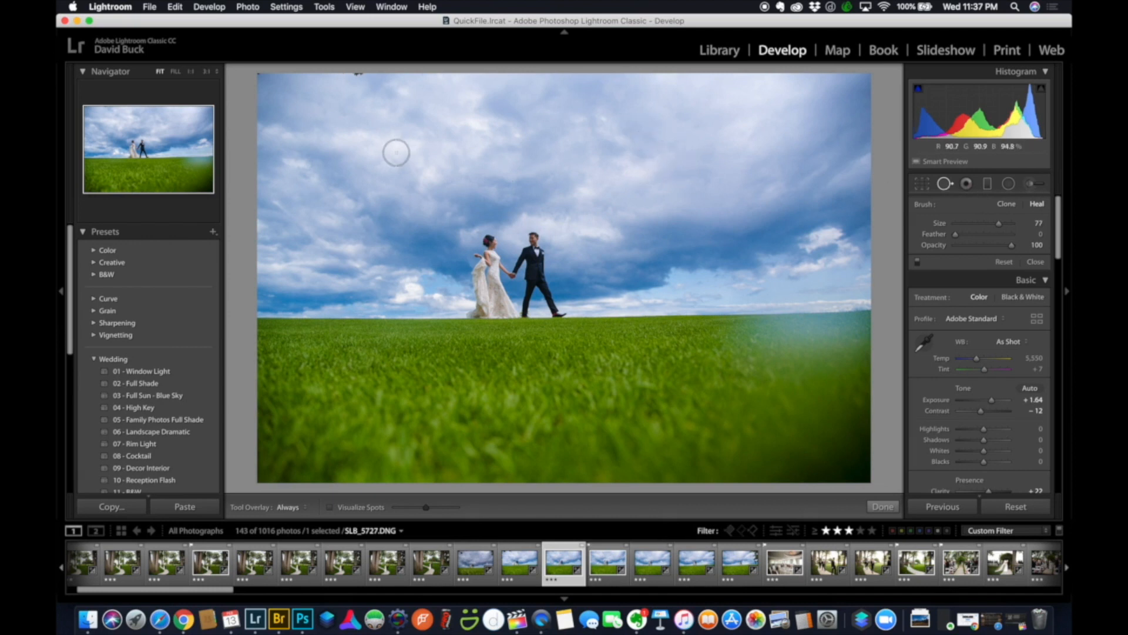
{"action": "left_click", "coordinate": [321, 115]}
{"action": "left_click", "coordinate": [359, 173]}
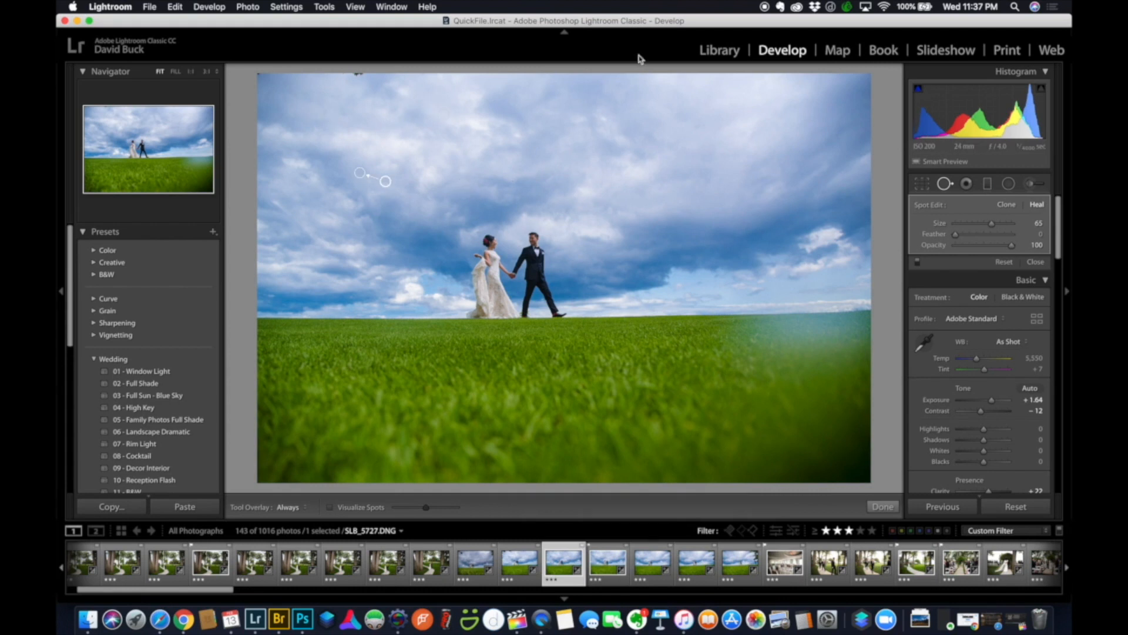
Select all the 24 mm photos in the grid and synchronize the active photo's Spot Removal and Process Version to them
{"action": "left_click", "coordinate": [722, 51]}
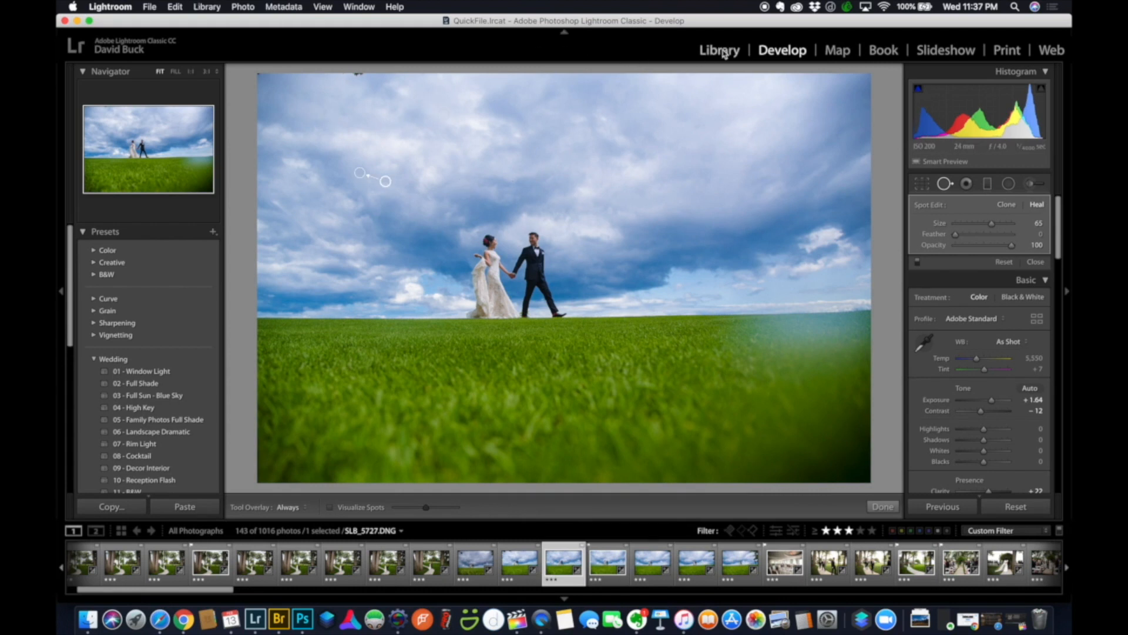
{"action": "key", "text": "g"}
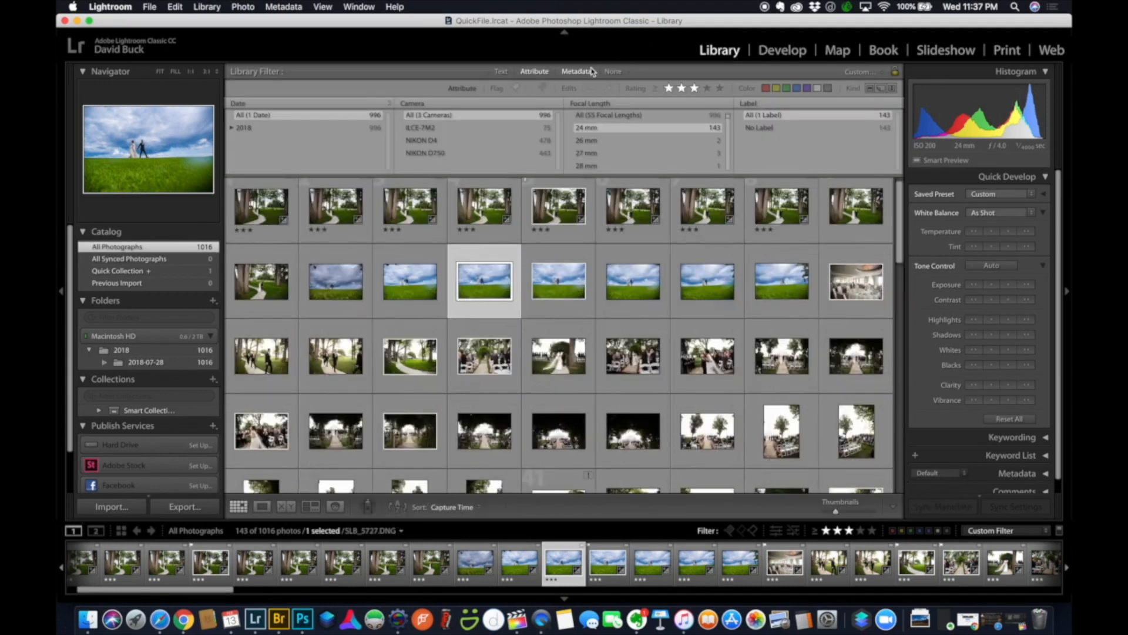
{"action": "left_click", "coordinate": [583, 72]}
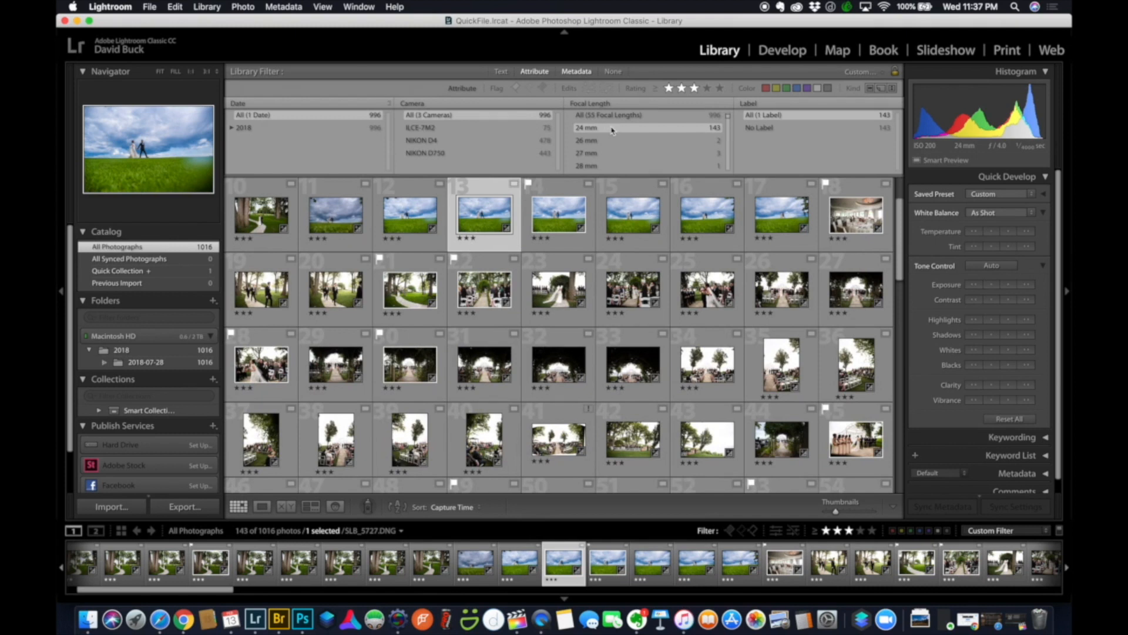
{"action": "key", "text": "super+a"}
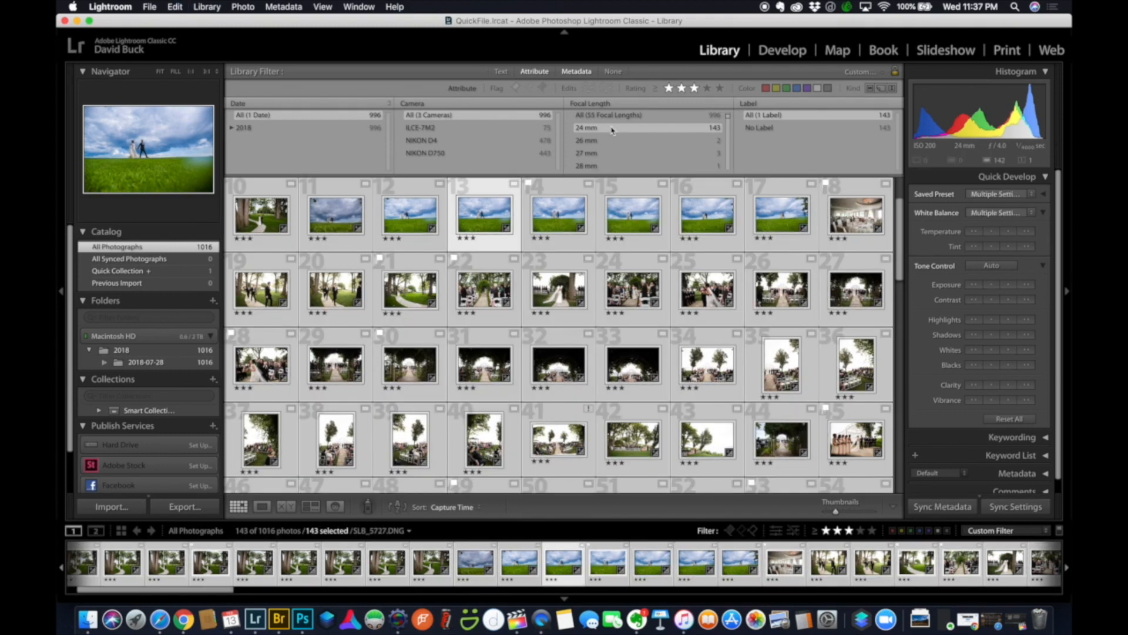
{"action": "key", "text": "super+shift+s"}
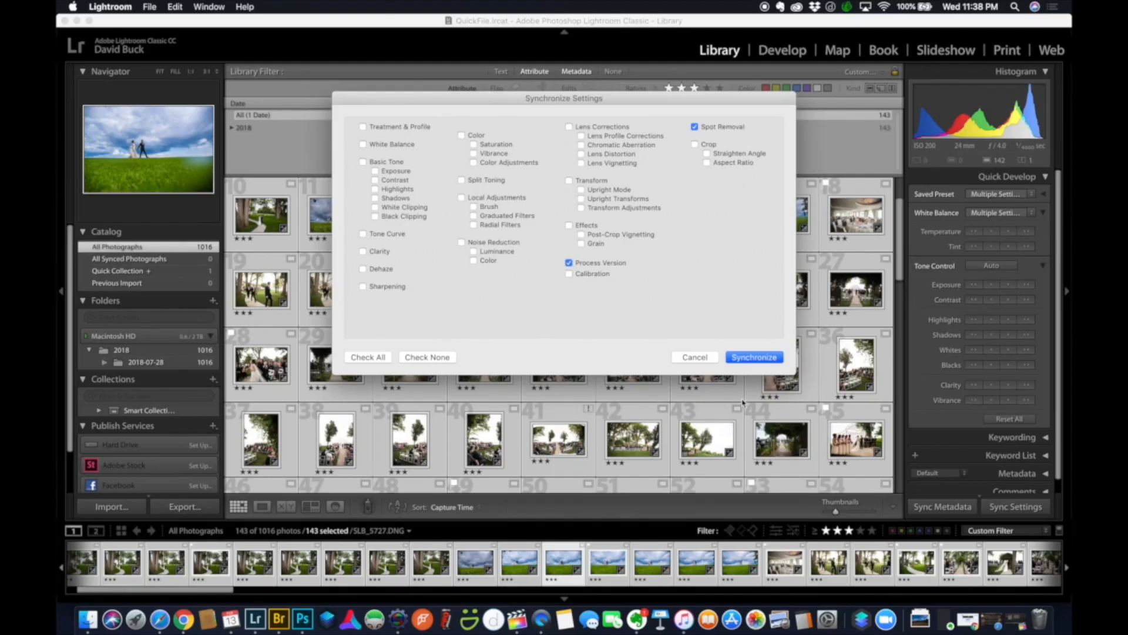
{"action": "left_click", "coordinate": [755, 357]}
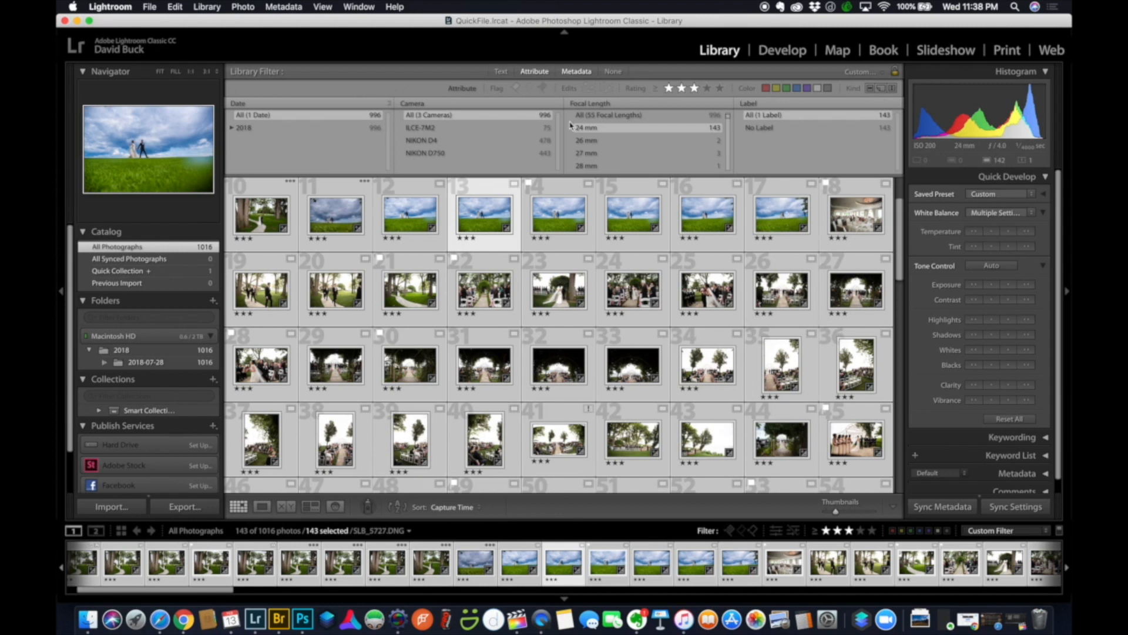
Clear the 24 mm focal length filter and keep only the active photo of the couple on the grass selected
{"action": "left_click", "coordinate": [608, 127]}
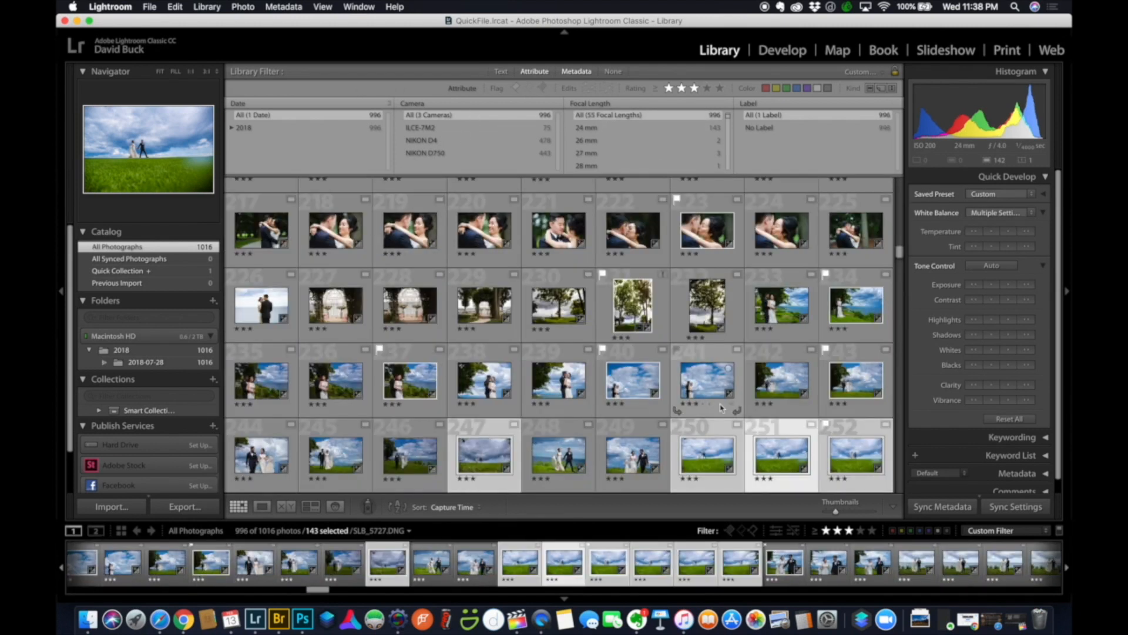
{"action": "key", "text": "super+shift+d"}
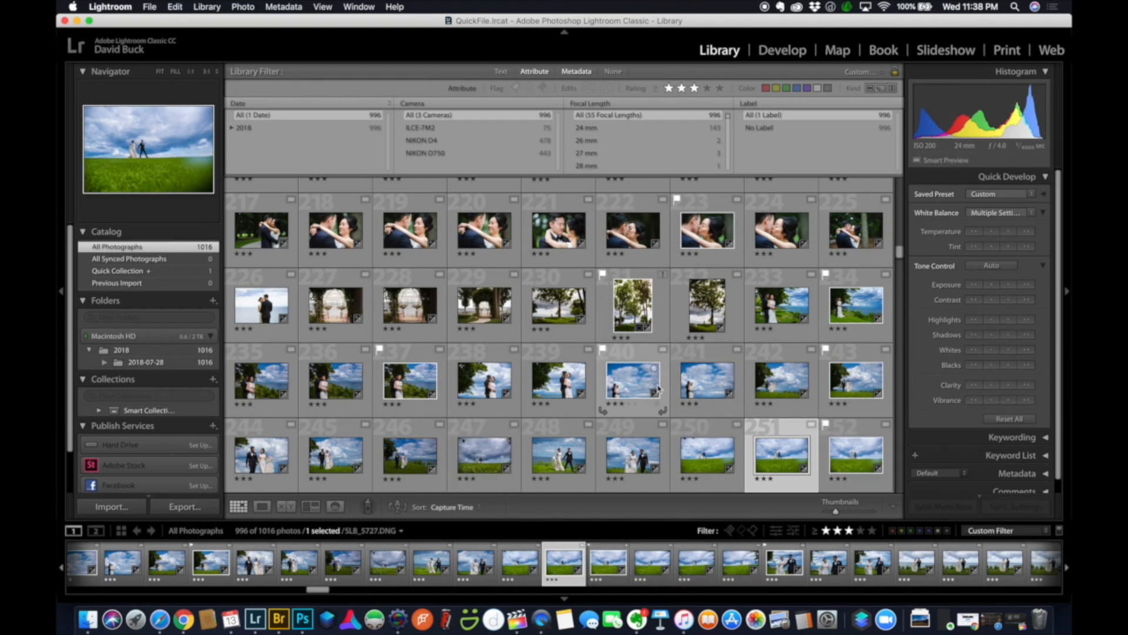
Filter the catalog to show only the flagged photos
{"action": "scroll", "coordinate": [658, 379], "scroll_direction": "up", "scroll_amount": 1}
{"action": "scroll", "coordinate": [658, 378], "scroll_direction": "up", "scroll_amount": 10}
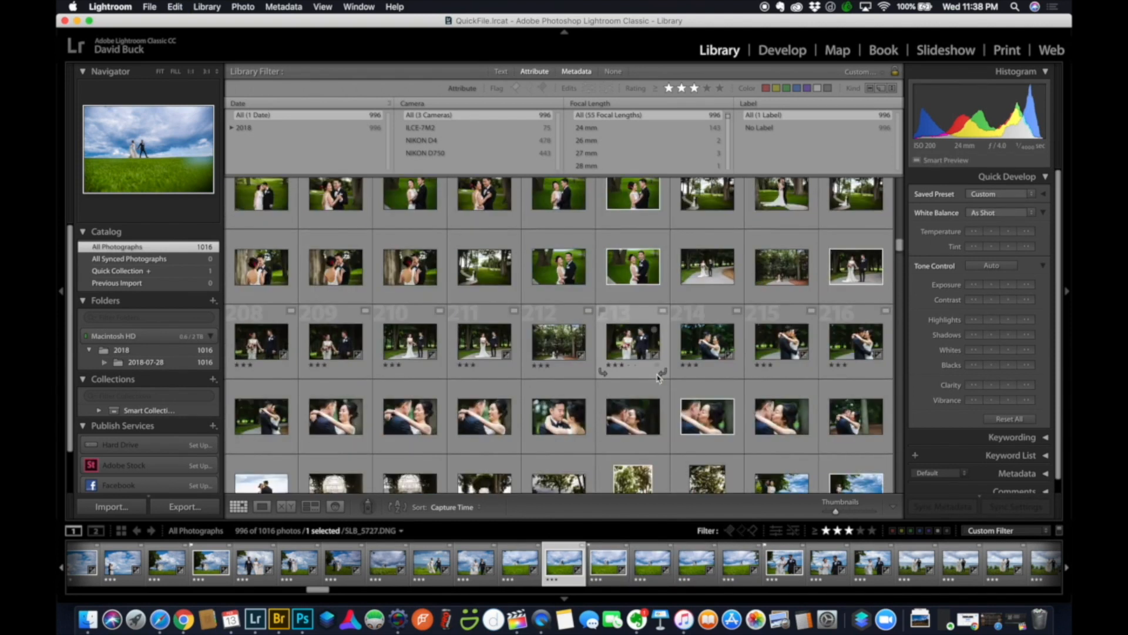
{"action": "scroll", "coordinate": [658, 378], "scroll_direction": "up", "scroll_amount": 5}
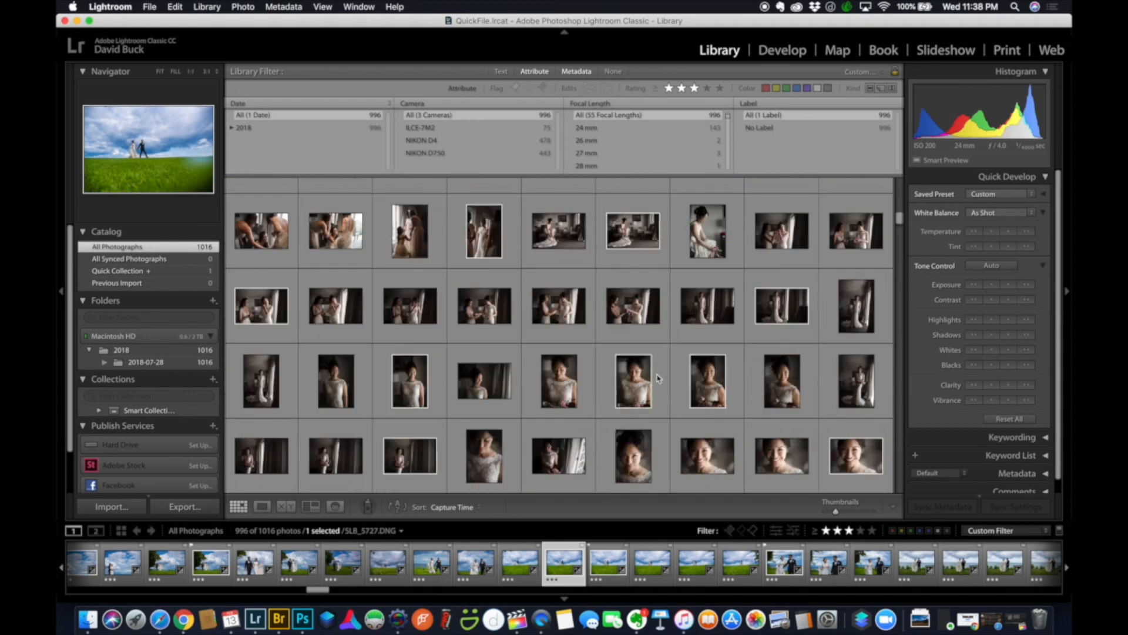
{"action": "scroll", "coordinate": [658, 381], "scroll_direction": "down", "scroll_amount": 7}
{"action": "scroll", "coordinate": [657, 384], "scroll_direction": "down", "scroll_amount": 15}
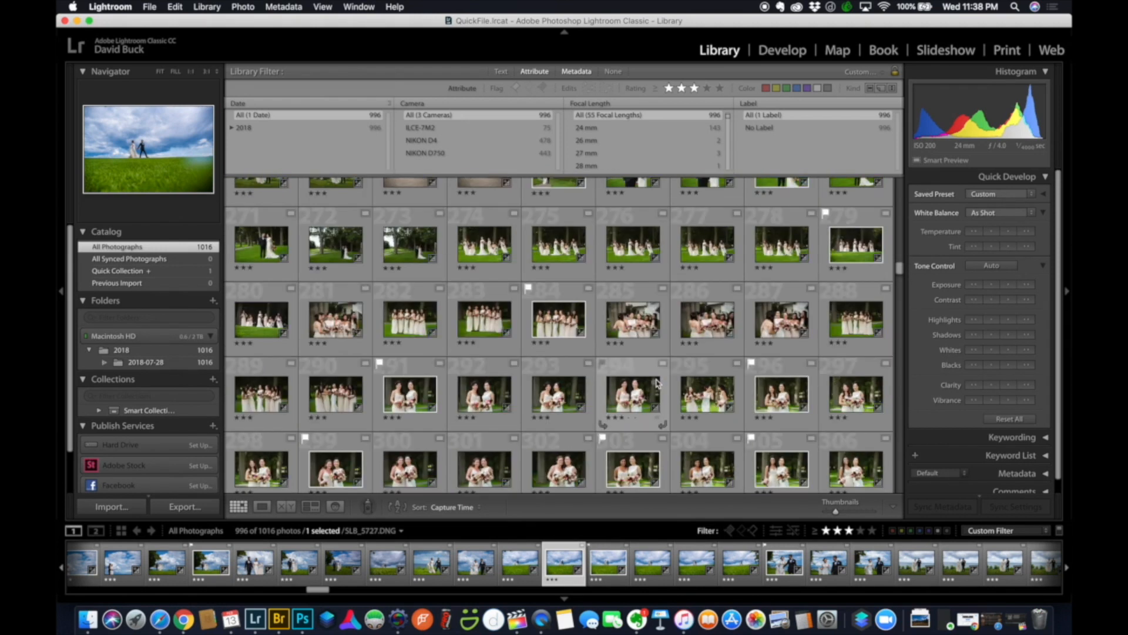
{"action": "scroll", "coordinate": [657, 383], "scroll_direction": "down", "scroll_amount": 20}
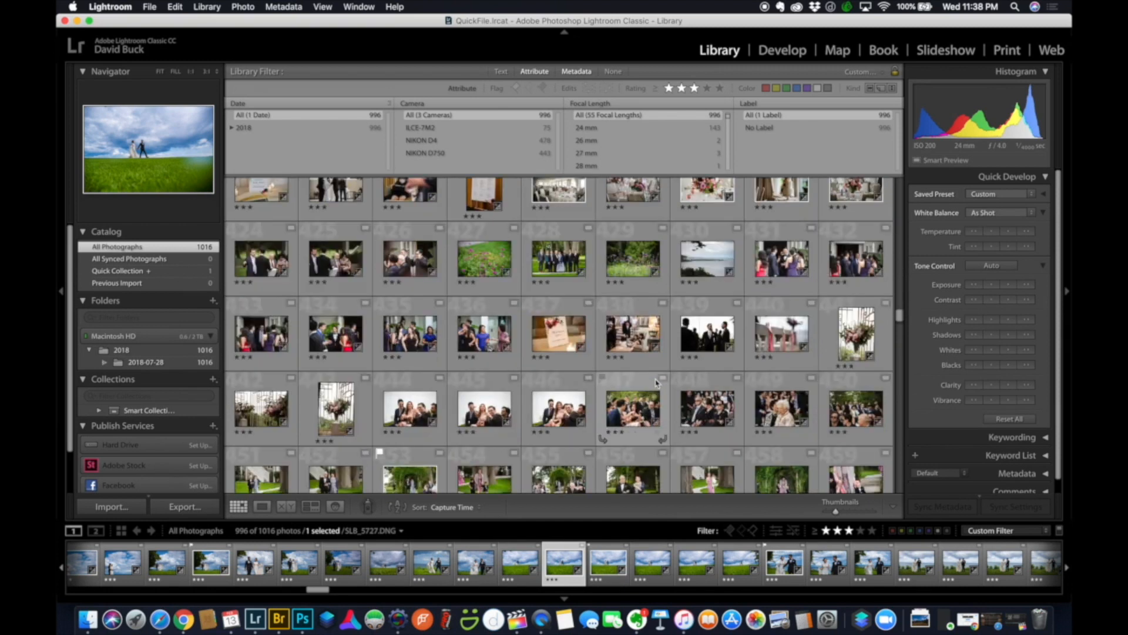
{"action": "scroll", "coordinate": [657, 383], "scroll_direction": "up", "scroll_amount": 20}
{"action": "key", "text": "j"}
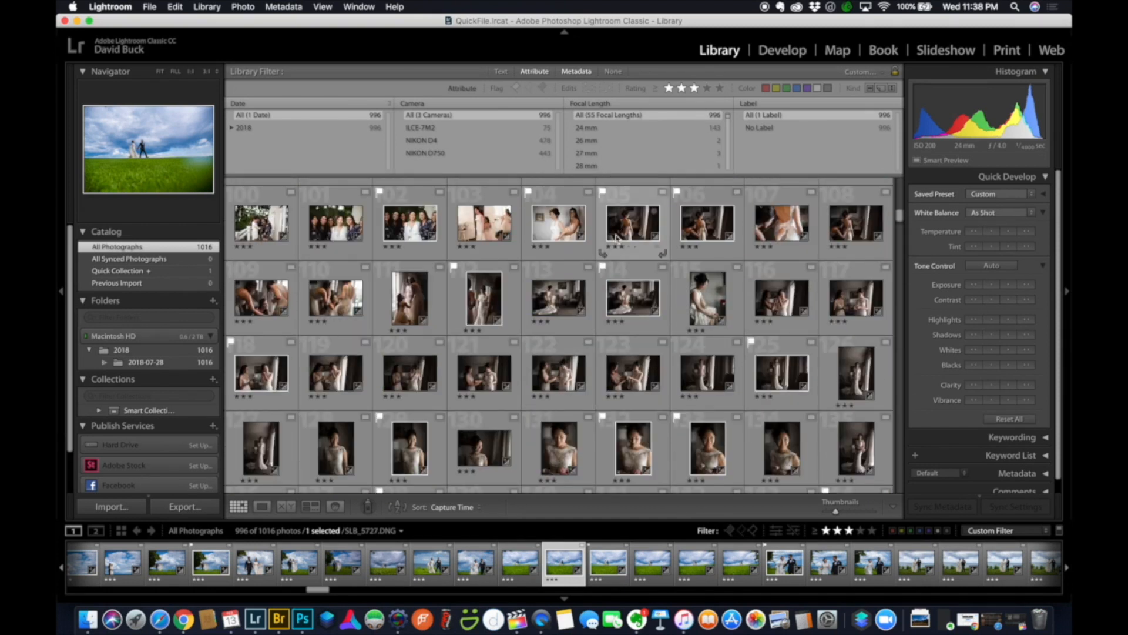
{"action": "left_click", "coordinate": [729, 530]}
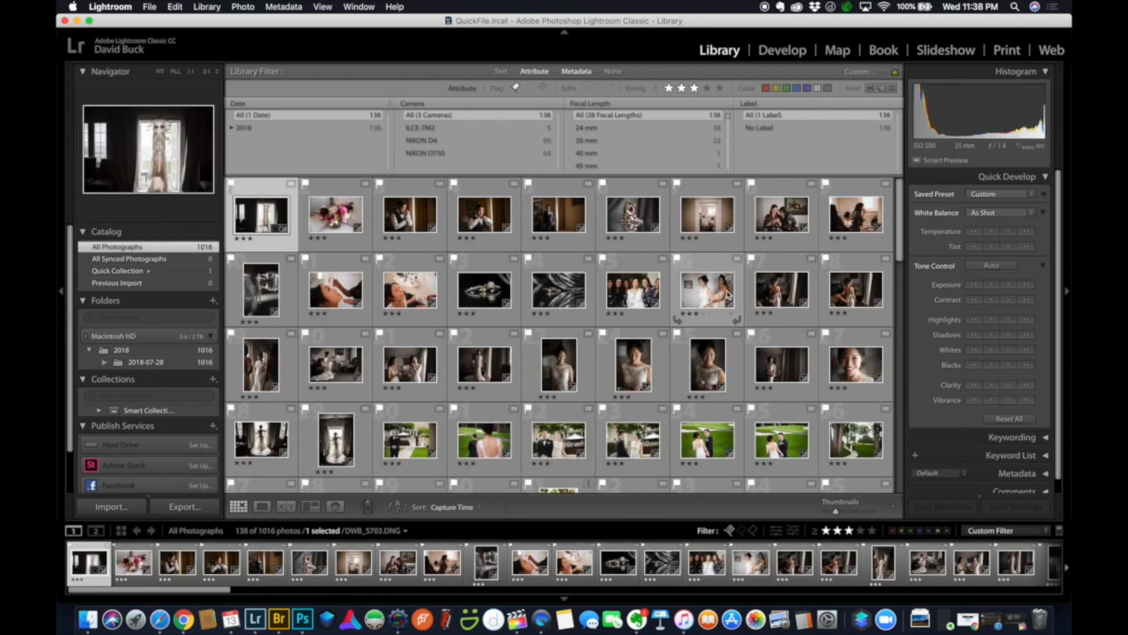
Open the flagged photo of the groom by the window in Develop and darken both sides with graduated filters at about −1 exposure
{"action": "left_click", "coordinate": [561, 218]}
{"action": "key", "text": "e"}
{"action": "left_click", "coordinate": [783, 51]}
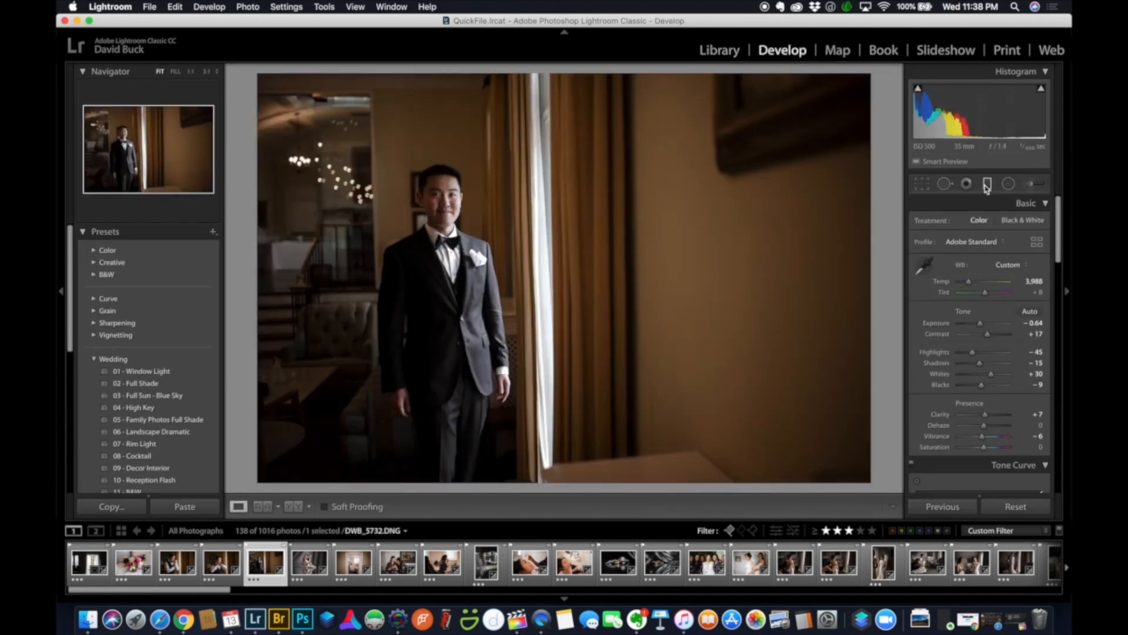
{"action": "left_click", "coordinate": [987, 184]}
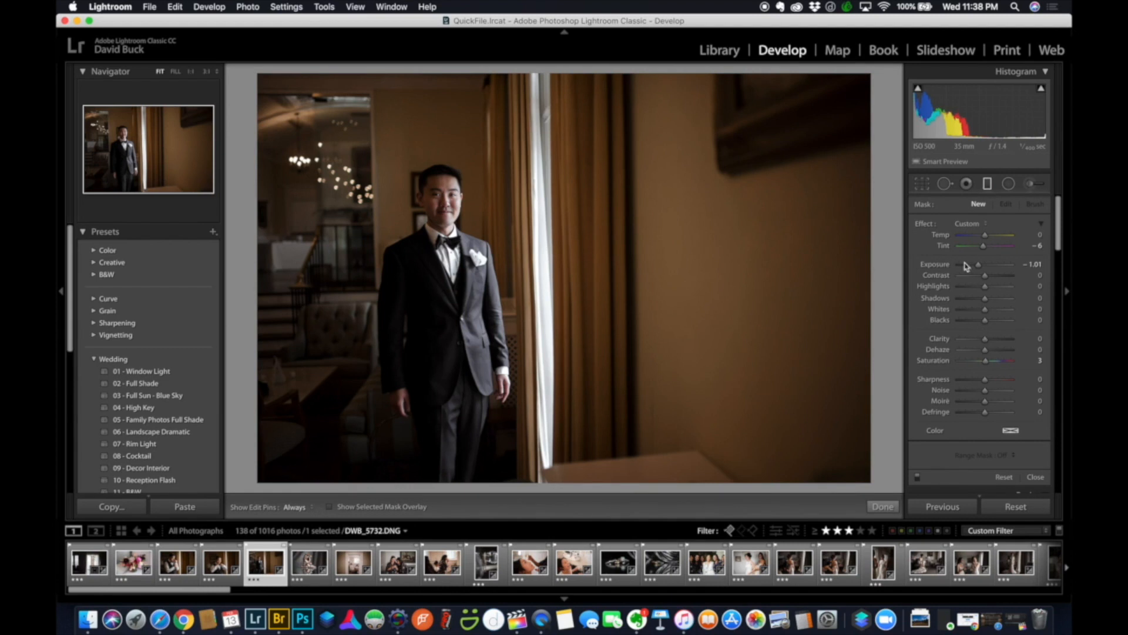
{"action": "left_click_drag", "start_coordinate": [685, 256], "coordinate": [473, 271]}
{"action": "left_click_drag", "start_coordinate": [240, 255], "coordinate": [383, 256]}
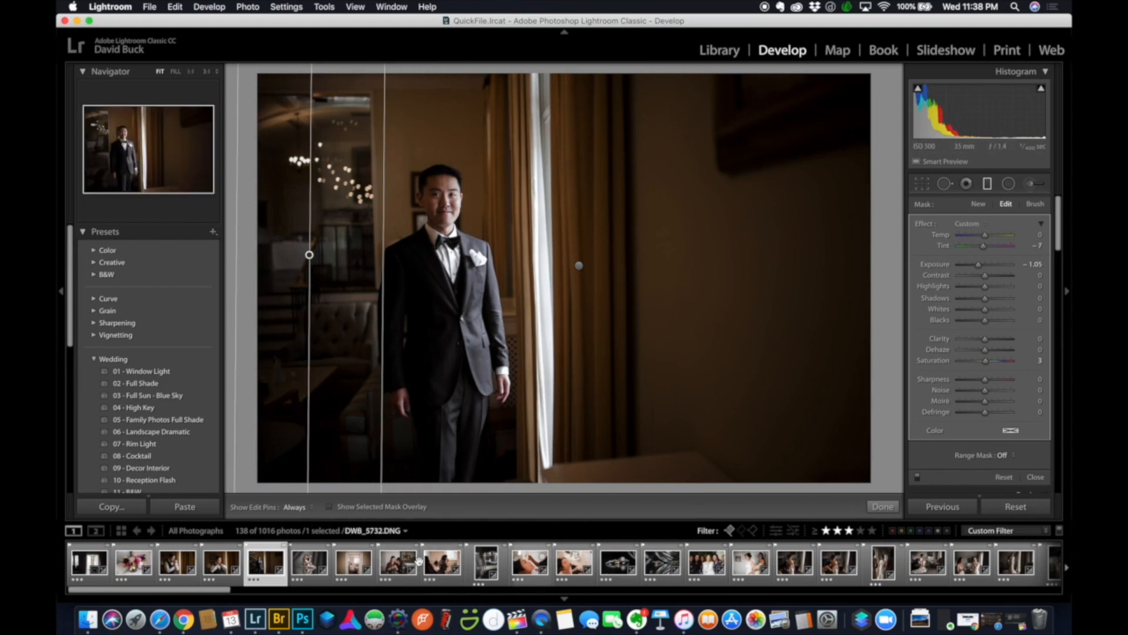
Brush a local adjustment over the shoes in the following photo with exposure −0.13, contrast 21 and clarity 16
{"action": "key", "text": "Right"}
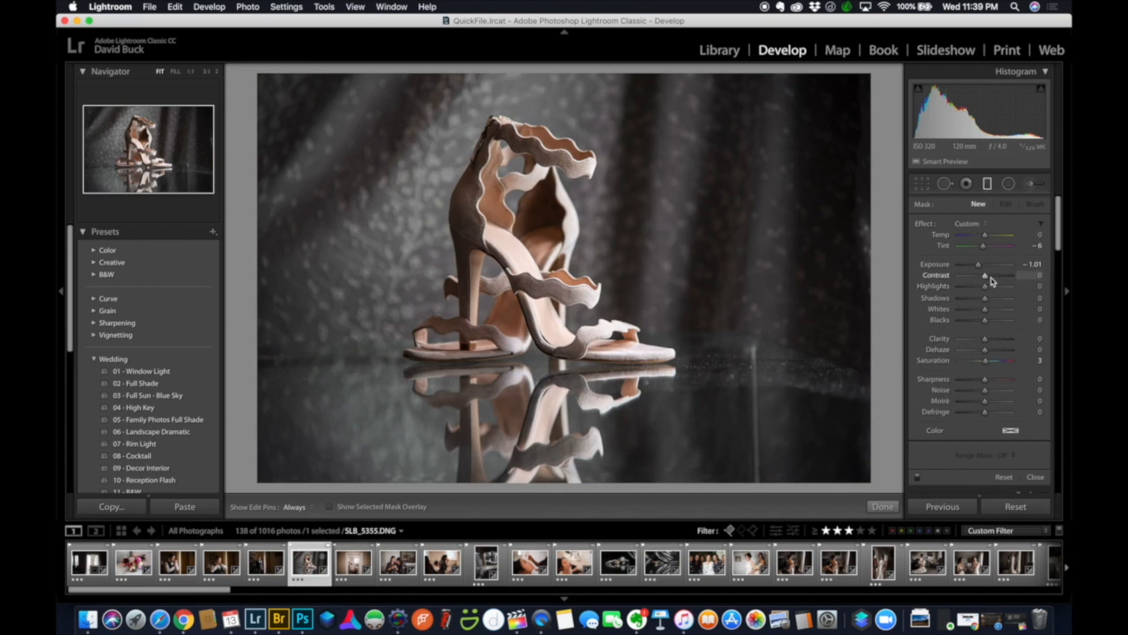
{"action": "left_click", "coordinate": [982, 265]}
{"action": "left_click_drag", "start_coordinate": [985, 267], "coordinate": [988, 267]}
{"action": "left_click", "coordinate": [1031, 187]}
{"action": "mouse_move", "coordinate": [454, 270]}
{"action": "left_mouse_down"}
{"action": "mouse_move", "coordinate": [493, 138]}
{"action": "mouse_move", "coordinate": [472, 212]}
{"action": "mouse_move", "coordinate": [564, 293]}
{"action": "mouse_move", "coordinate": [522, 470]}
{"action": "mouse_move", "coordinate": [543, 380]}
{"action": "mouse_move", "coordinate": [515, 430]}
{"action": "left_mouse_up"}
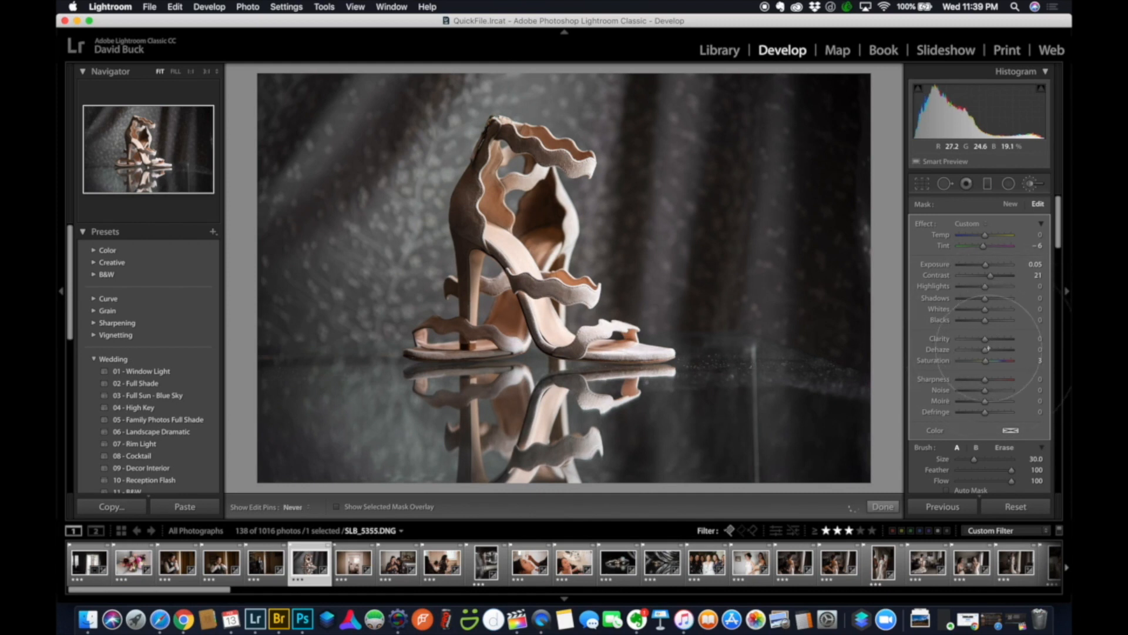
{"action": "left_click_drag", "start_coordinate": [984, 340], "coordinate": [991, 344]}
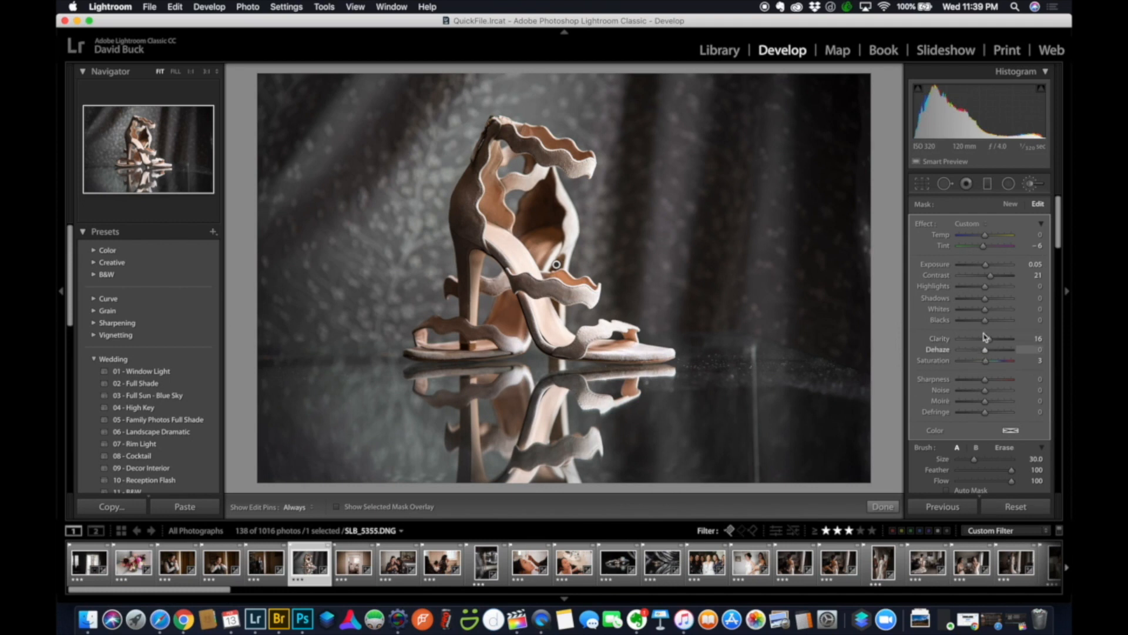
{"action": "left_click_drag", "start_coordinate": [985, 267], "coordinate": [985, 268]}
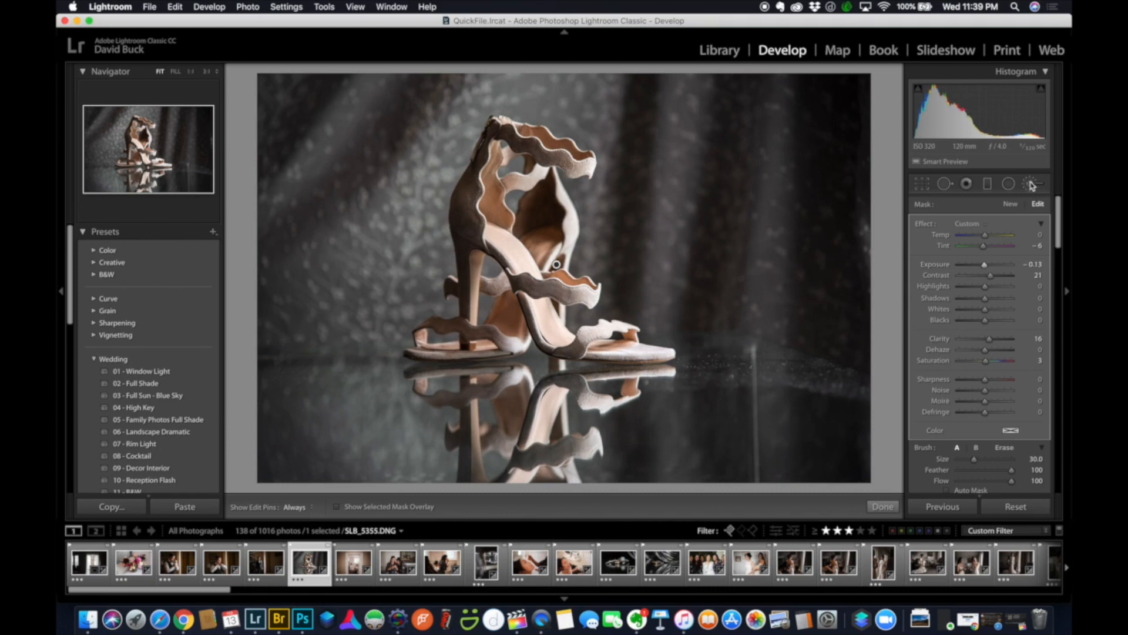
Darken the edges around the shoes with graduated filters from each side at exposure −0.97 and contrast −2
{"action": "left_click", "coordinate": [988, 186]}
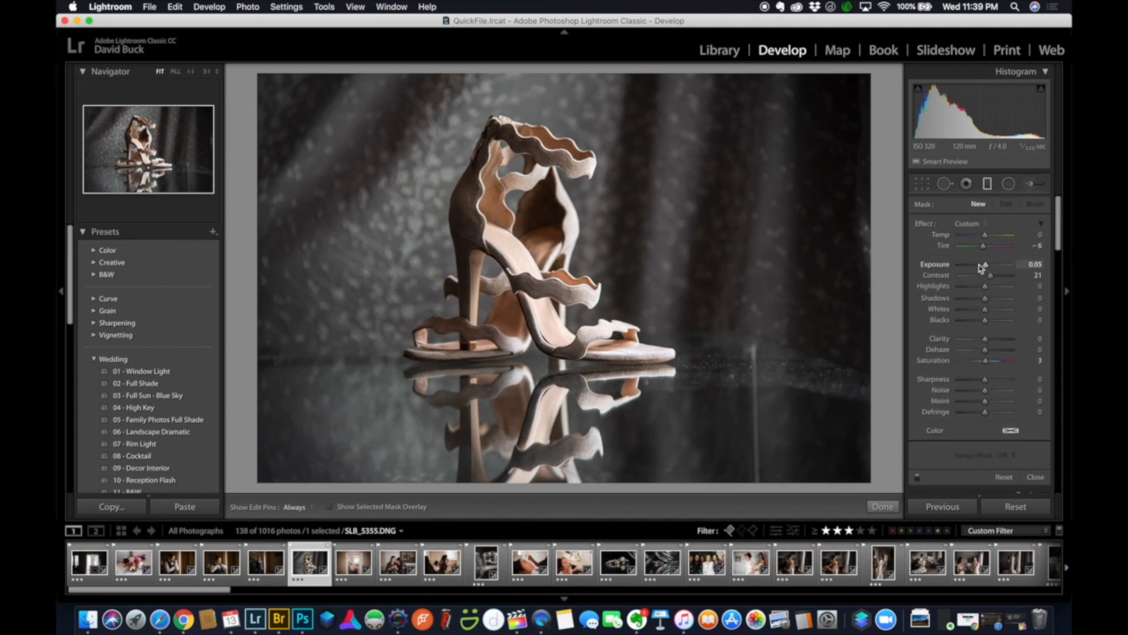
{"action": "left_click_drag", "start_coordinate": [705, 255], "coordinate": [618, 274]}
{"action": "left_click_drag", "start_coordinate": [345, 222], "coordinate": [456, 265]}
{"action": "left_click_drag", "start_coordinate": [544, 489], "coordinate": [540, 383]}
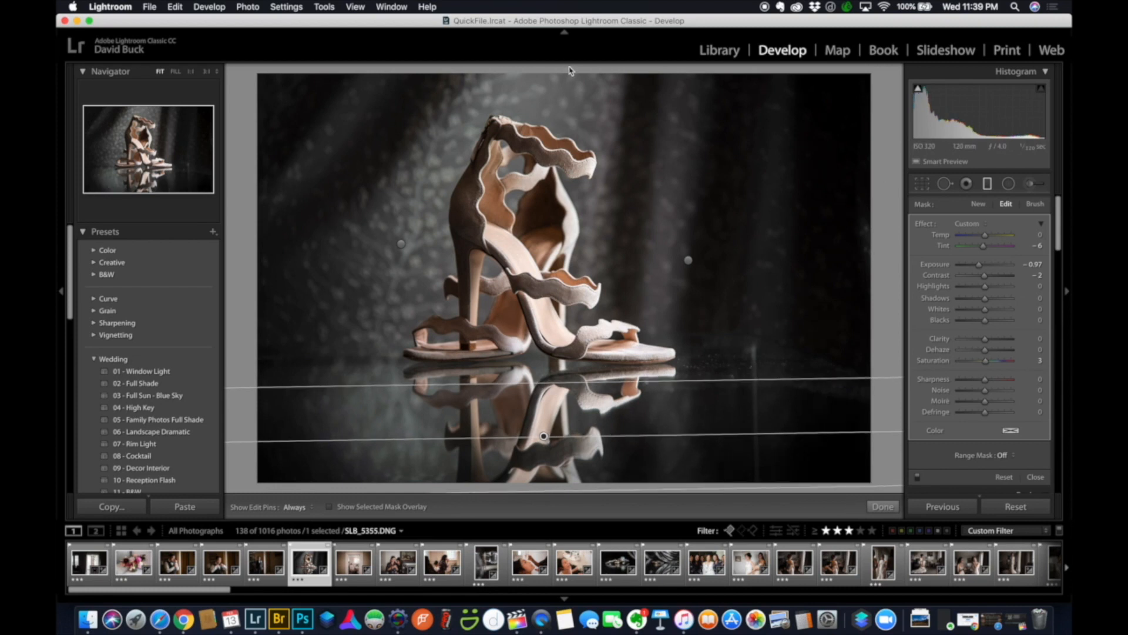
{"action": "left_click_drag", "start_coordinate": [568, 70], "coordinate": [566, 121]}
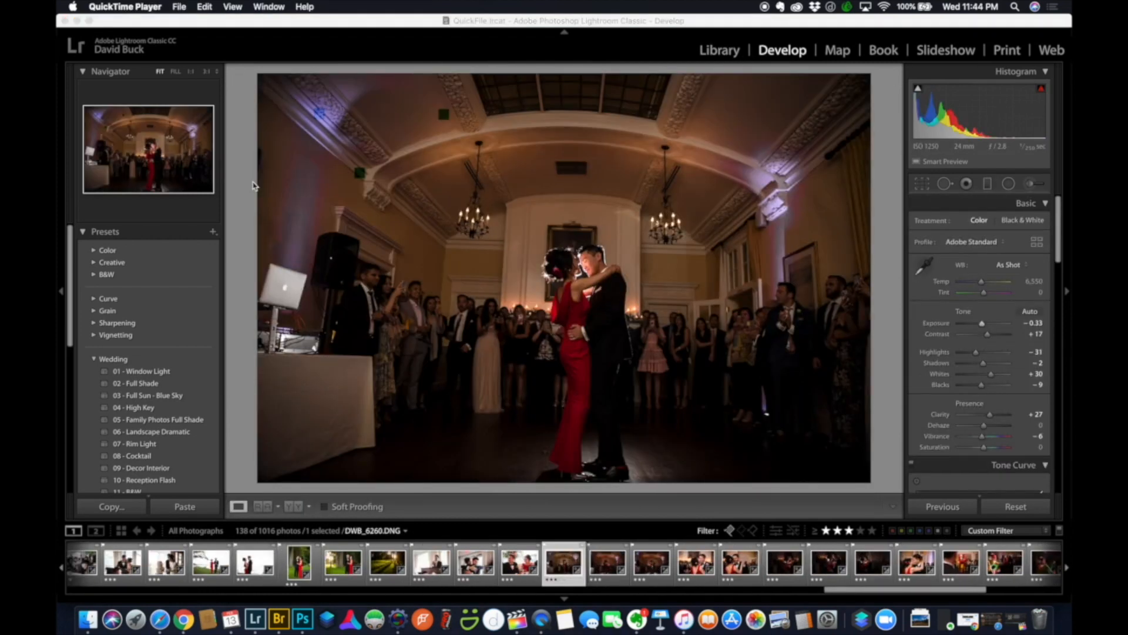
Place a radial filter centered on the dancing couple in DWB_6260.DNG to darken the surrounding room at exposure −0.97
{"action": "left_click", "coordinate": [1008, 184]}
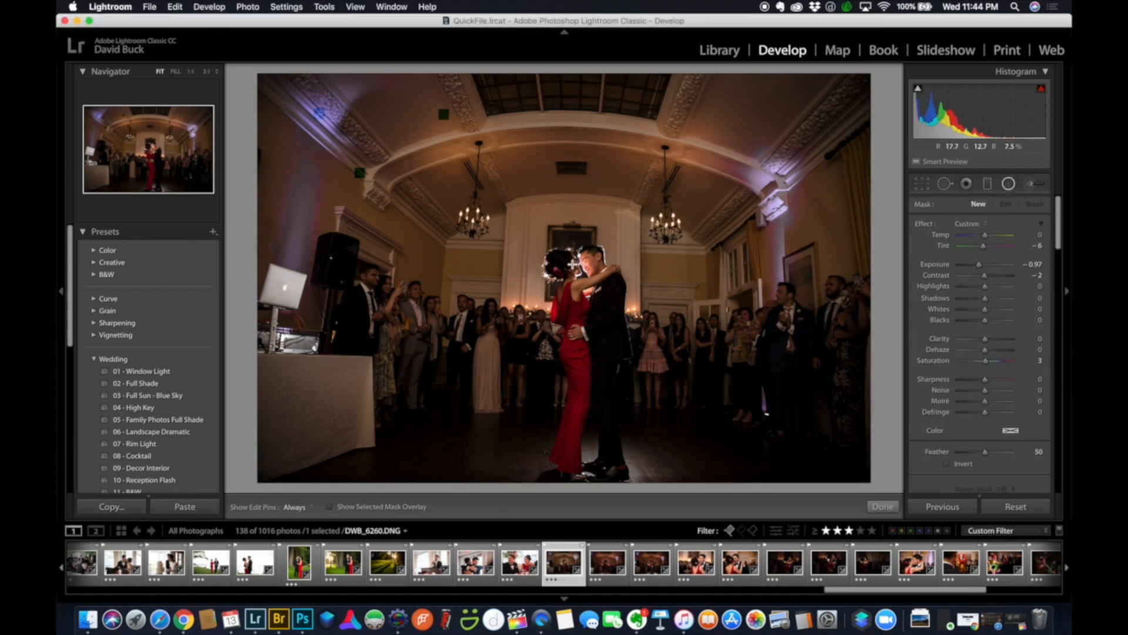
{"action": "left_click_drag", "start_coordinate": [562, 258], "coordinate": [651, 344]}
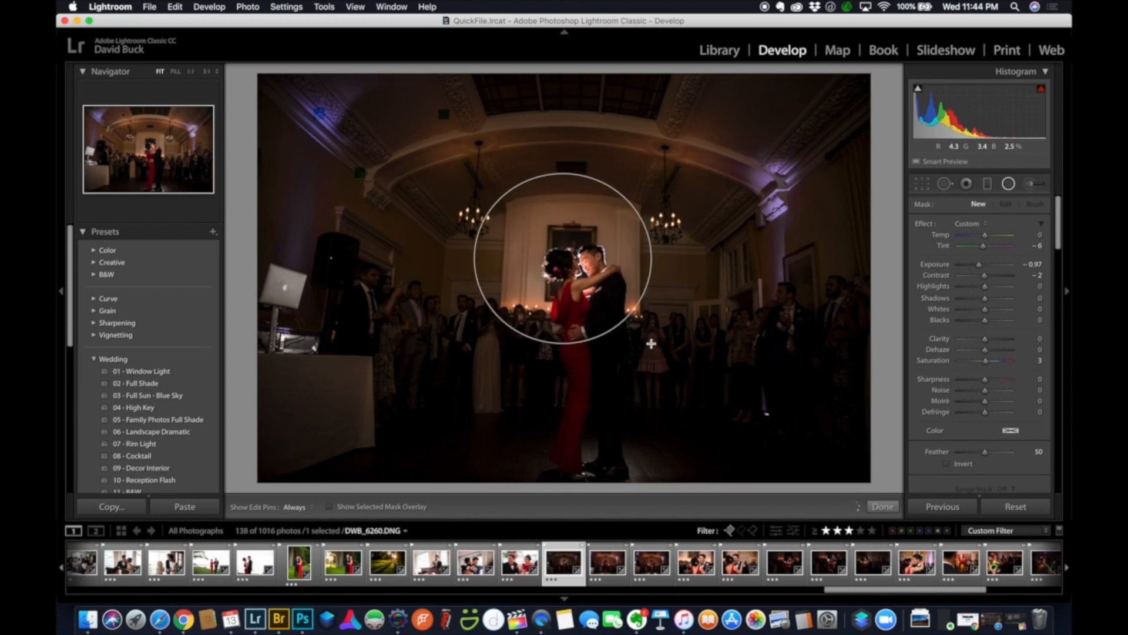
{"action": "left_click_drag", "start_coordinate": [581, 304], "coordinate": [607, 355]}
Set the radial filter's temperature to −19, saturation to 28, shadows to −33 and exposure to −1.07
{"action": "left_click_drag", "start_coordinate": [984, 235], "coordinate": [983, 237]}
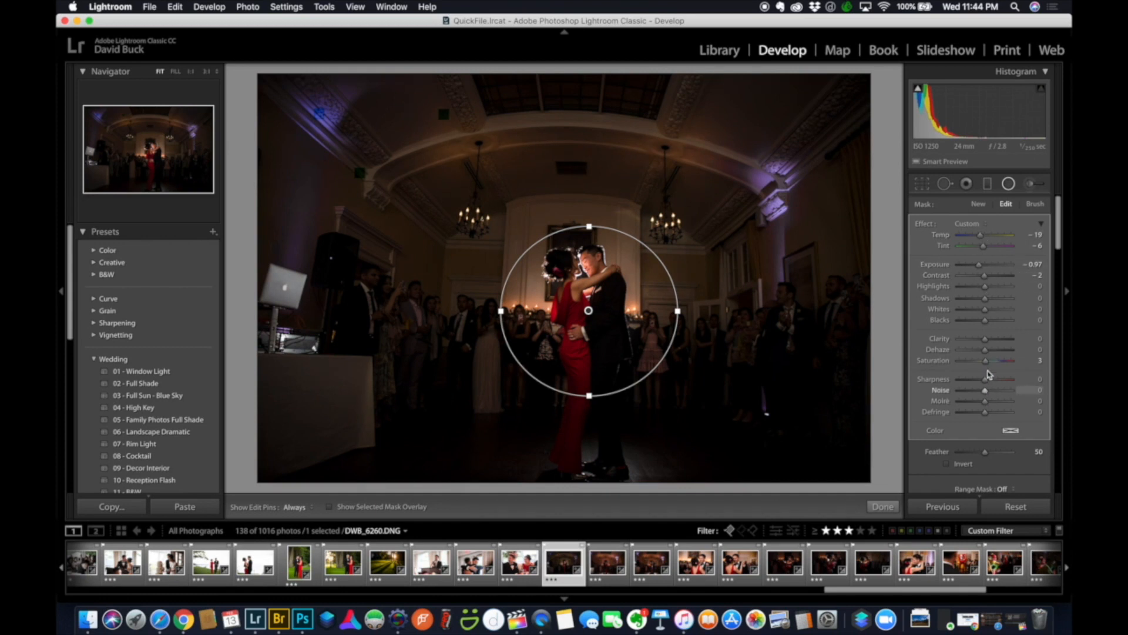
{"action": "left_click_drag", "start_coordinate": [992, 366], "coordinate": [995, 366]}
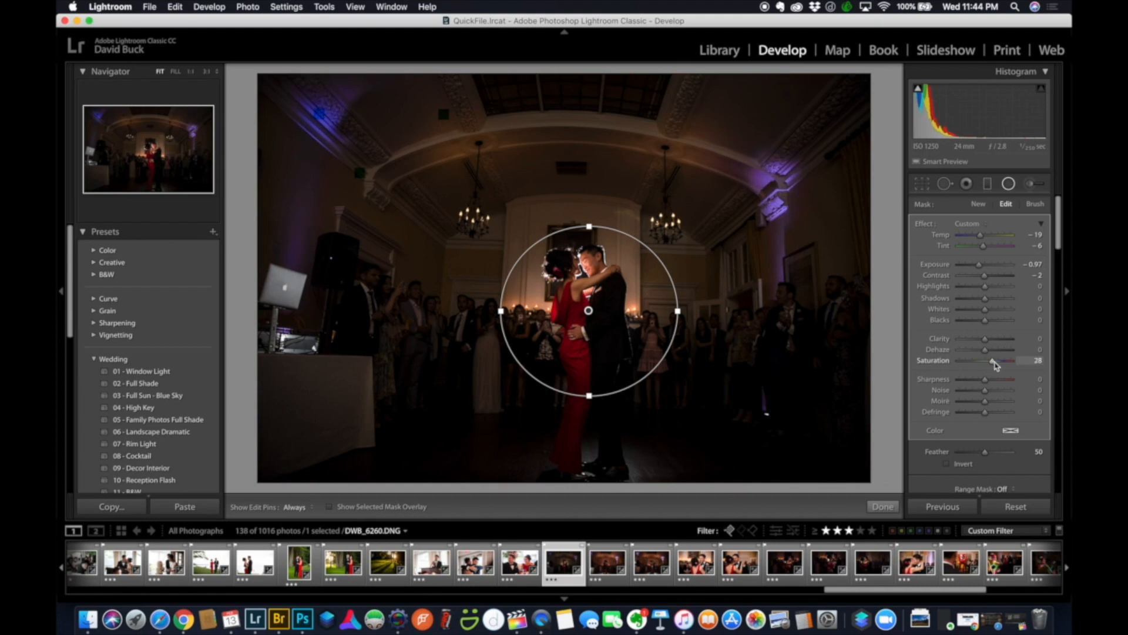
{"action": "left_click_drag", "start_coordinate": [985, 299], "coordinate": [976, 302]}
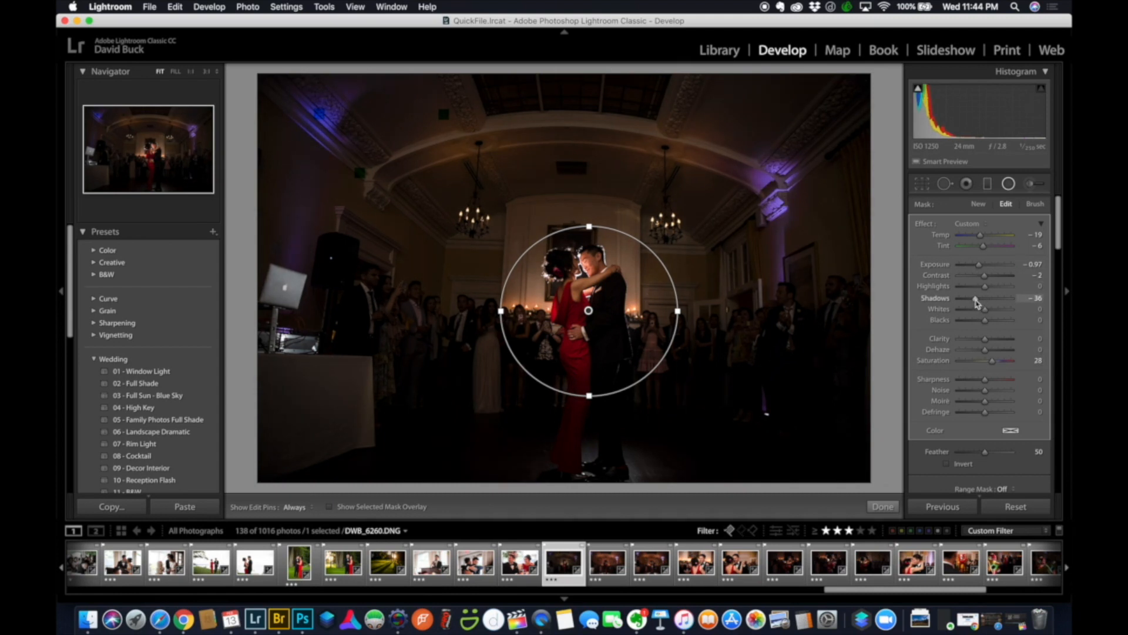
{"action": "left_click_drag", "start_coordinate": [979, 267], "coordinate": [978, 269]}
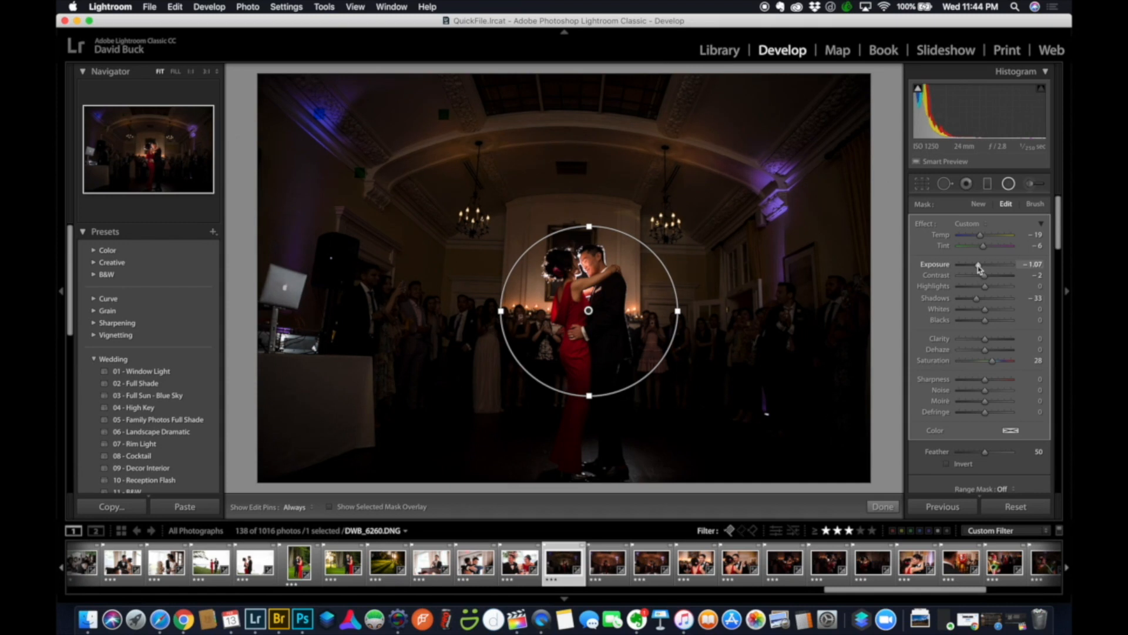
Synchronize only the radial filter from DWB_6260.DNG to the next two dance photos
{"action": "left_click", "coordinate": [654, 567], "text": "shift"}
{"action": "key", "text": "super+shift+s"}
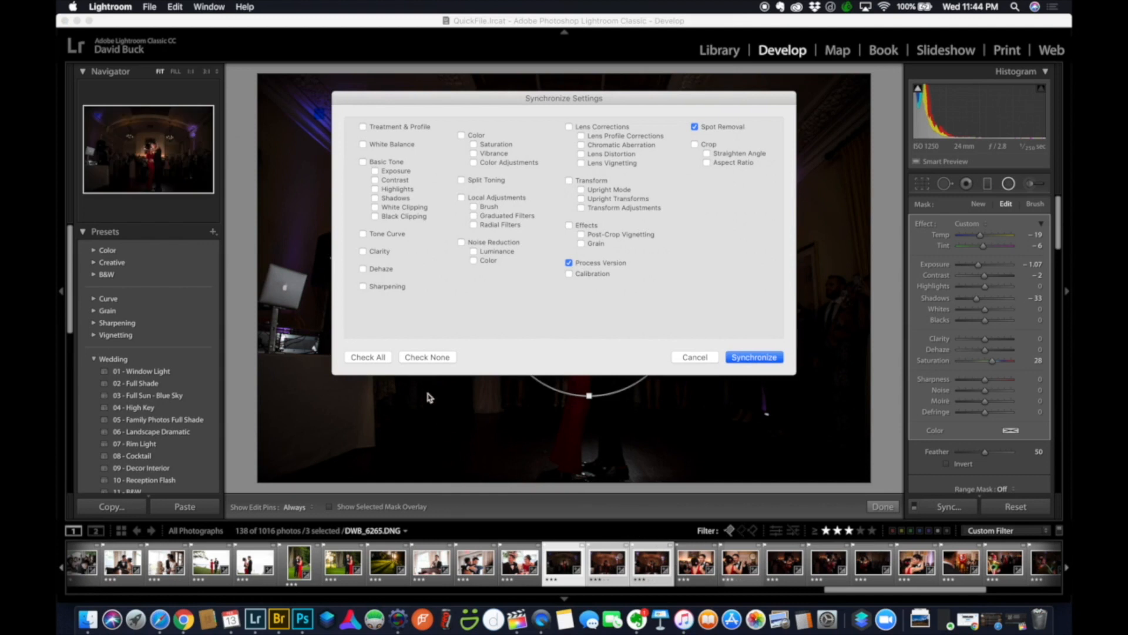
{"action": "left_click", "coordinate": [436, 358]}
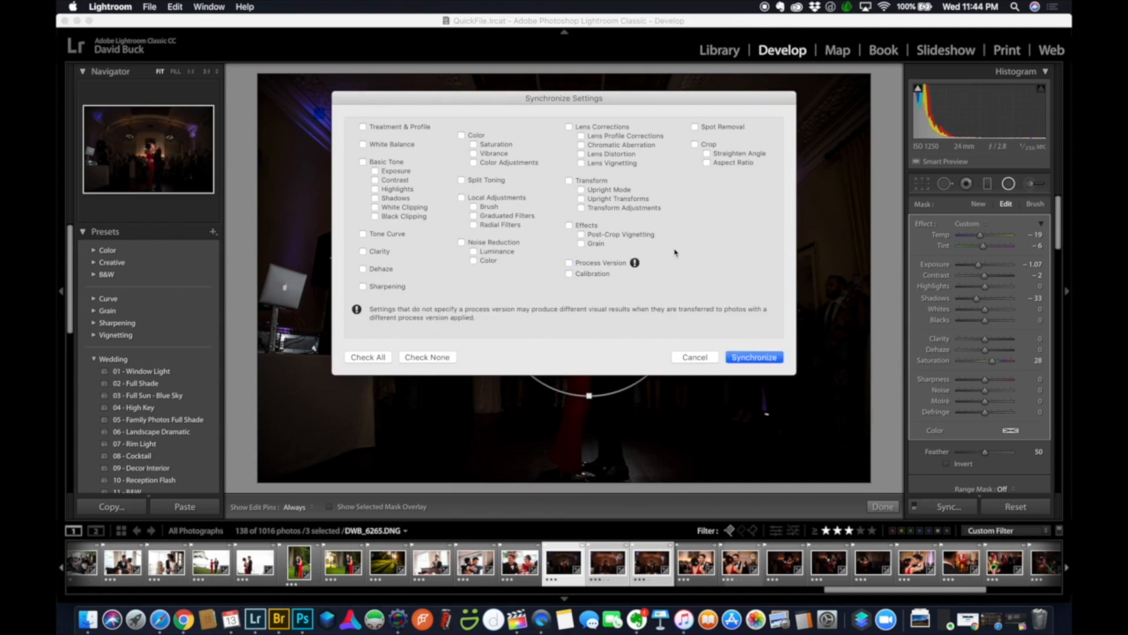
{"action": "left_click", "coordinate": [510, 225]}
{"action": "left_click", "coordinate": [742, 359]}
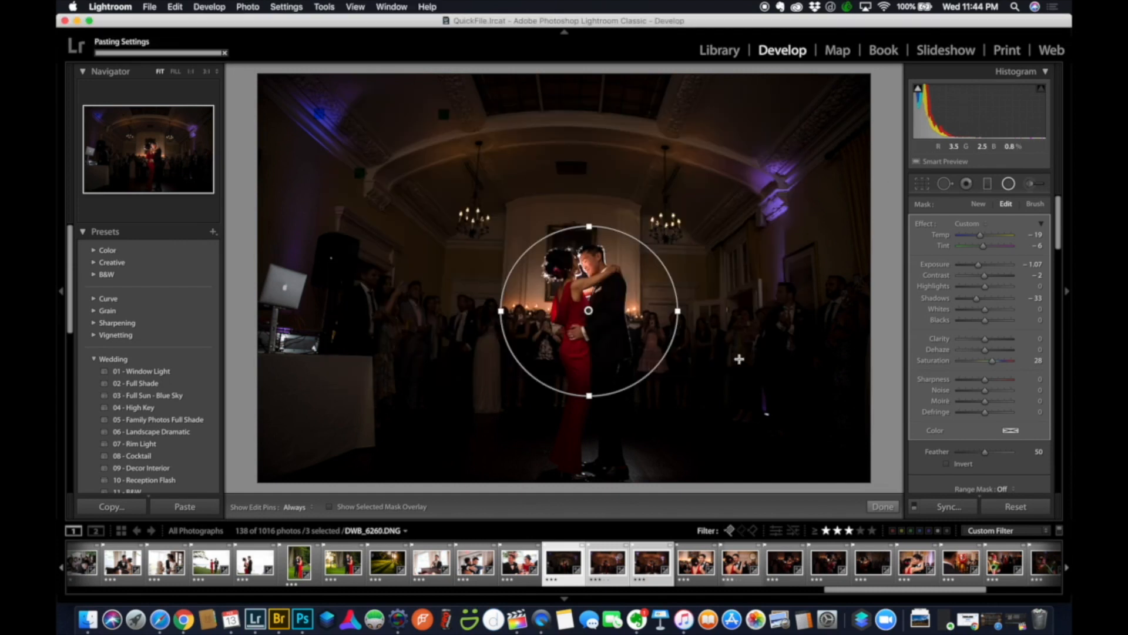
Reposition the radial filter over the couple in DWB_6263.DNG and set the photo's overall exposure to +2.10
{"action": "left_click", "coordinate": [599, 574]}
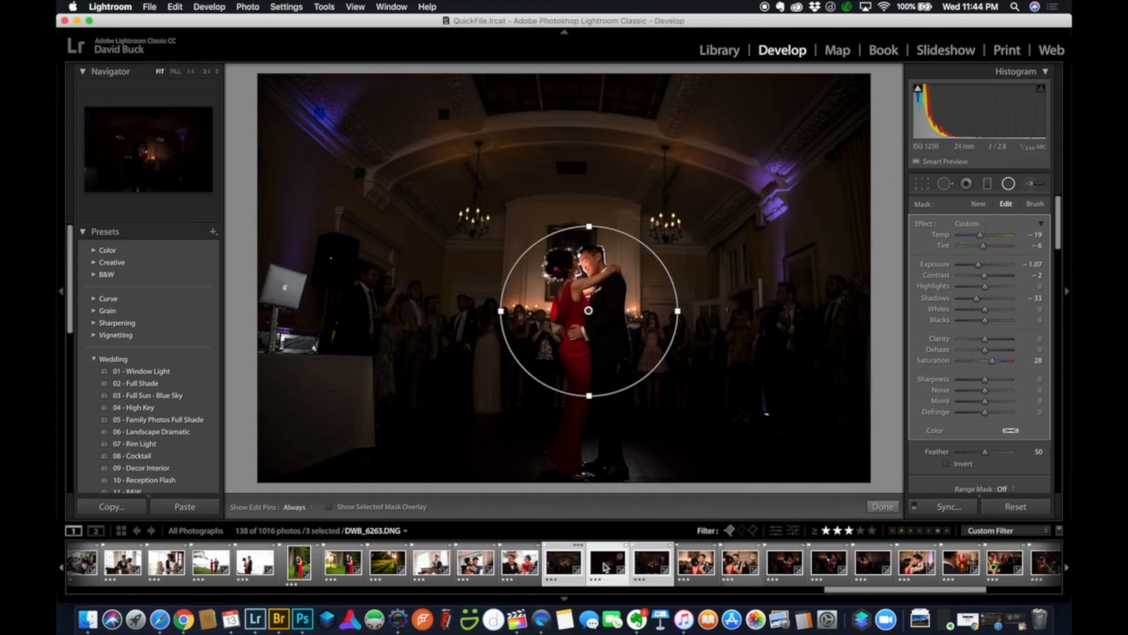
{"action": "left_click_drag", "start_coordinate": [612, 325], "coordinate": [554, 308]}
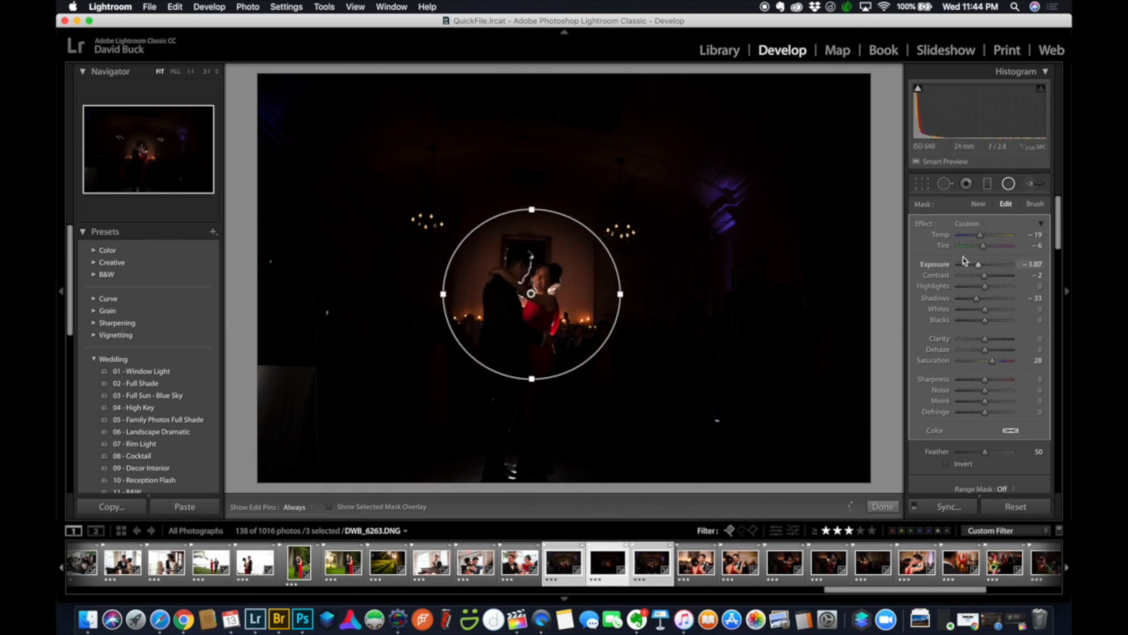
{"action": "key", "text": "Return"}
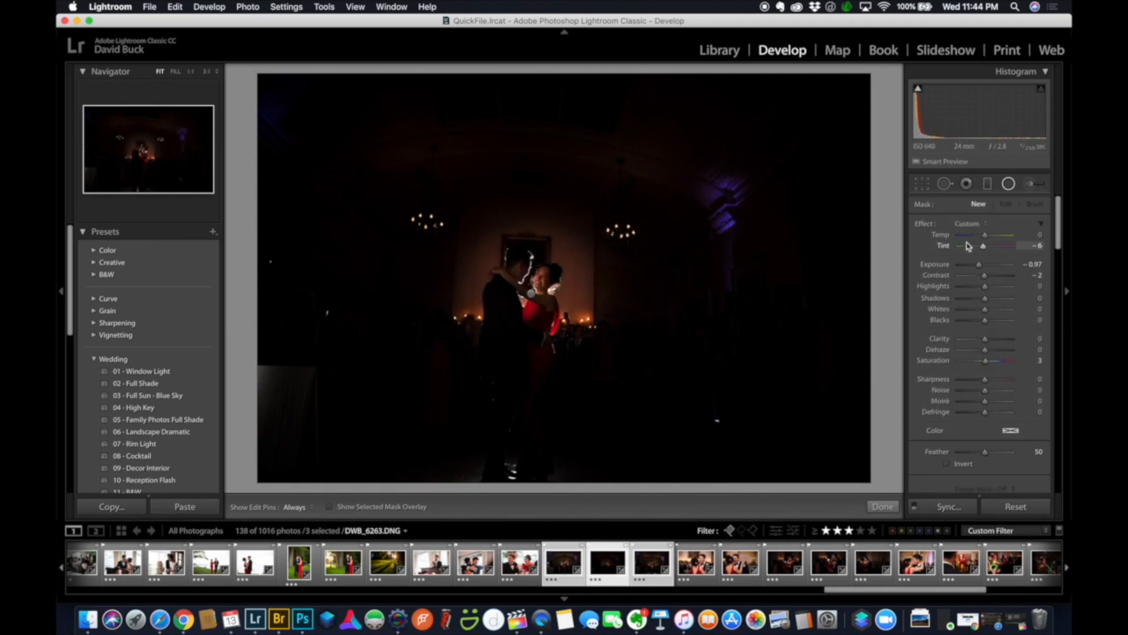
{"action": "left_click", "coordinate": [1009, 184]}
{"action": "left_click_drag", "start_coordinate": [987, 324], "coordinate": [994, 326]}
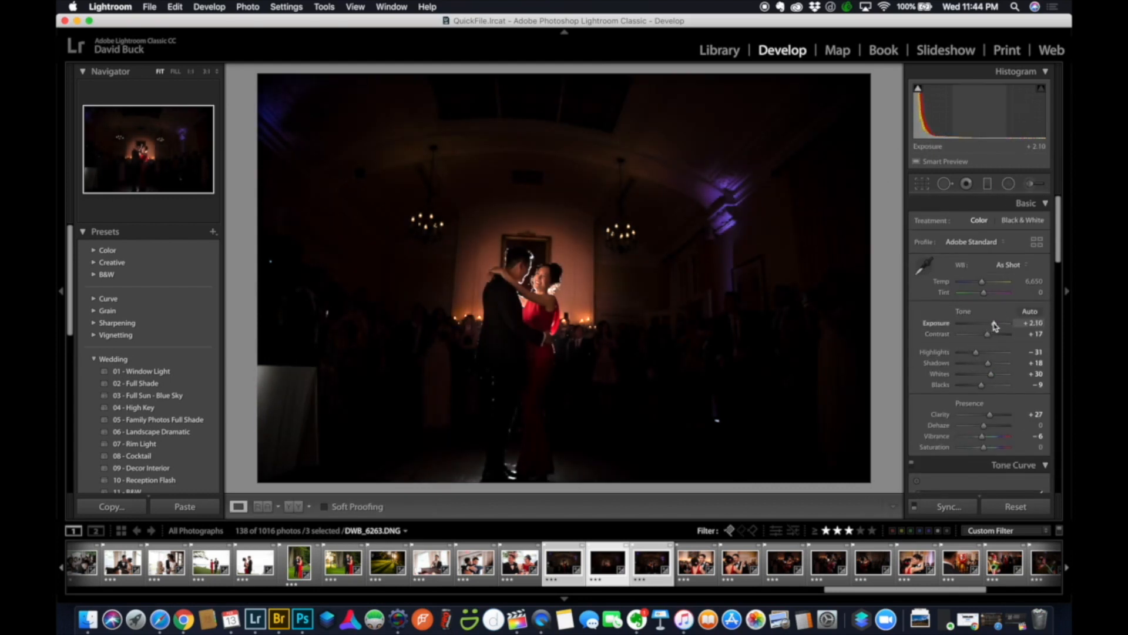
Center the radial filter on the couple in DWB_6265.DNG, set its exposure to −0.77 and adjust the photo's overall exposure
{"action": "key", "text": "Right"}
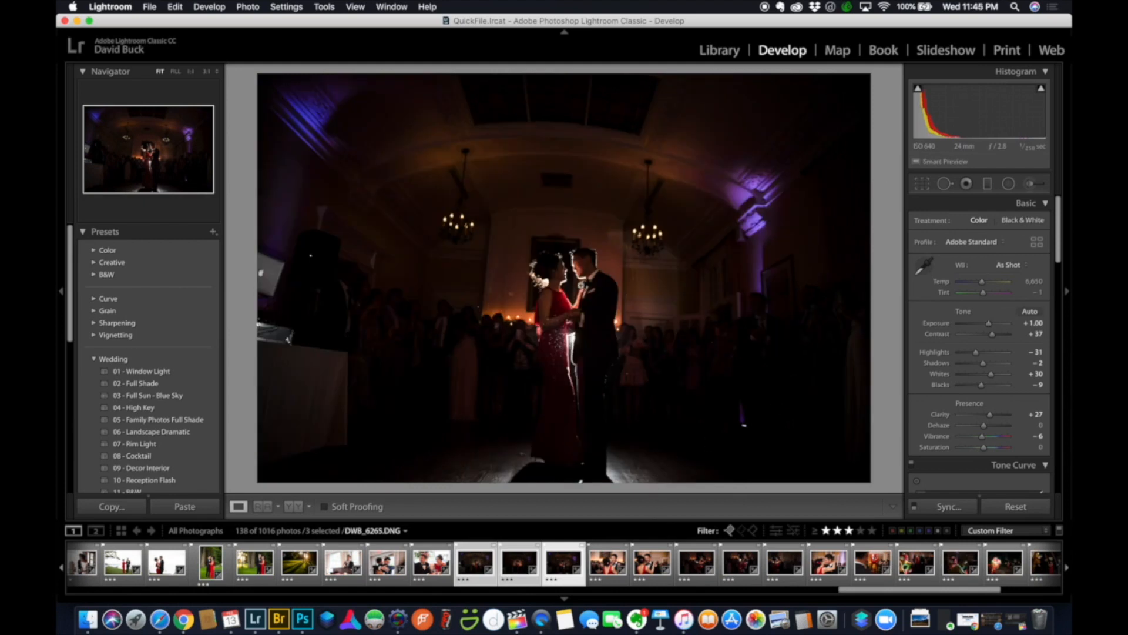
{"action": "left_click", "coordinate": [1008, 183]}
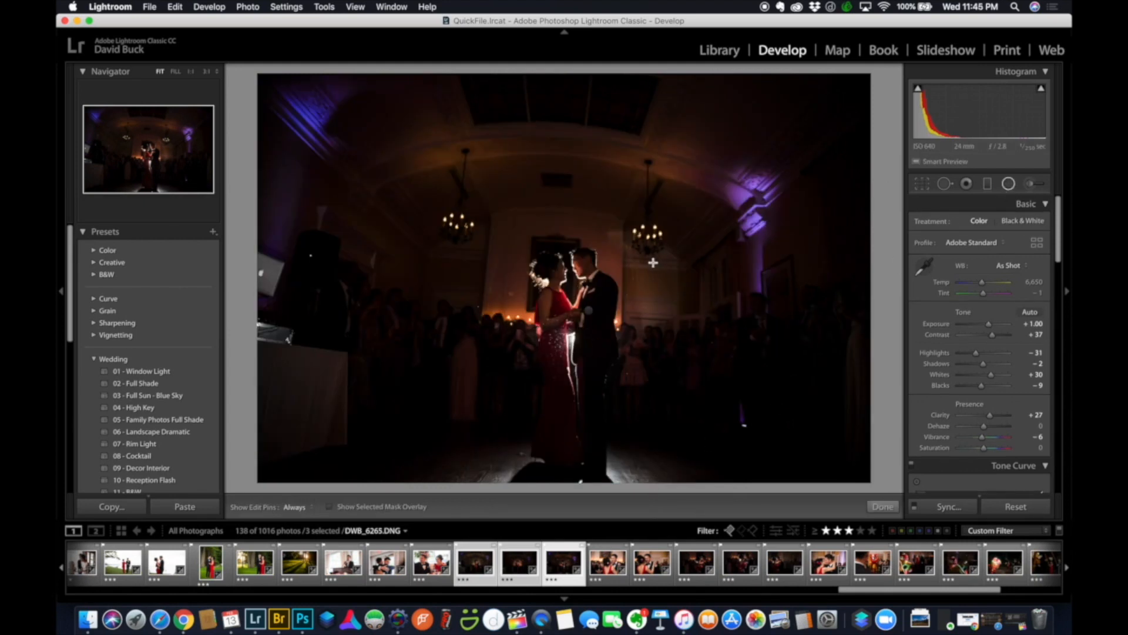
{"action": "left_click", "coordinate": [589, 310]}
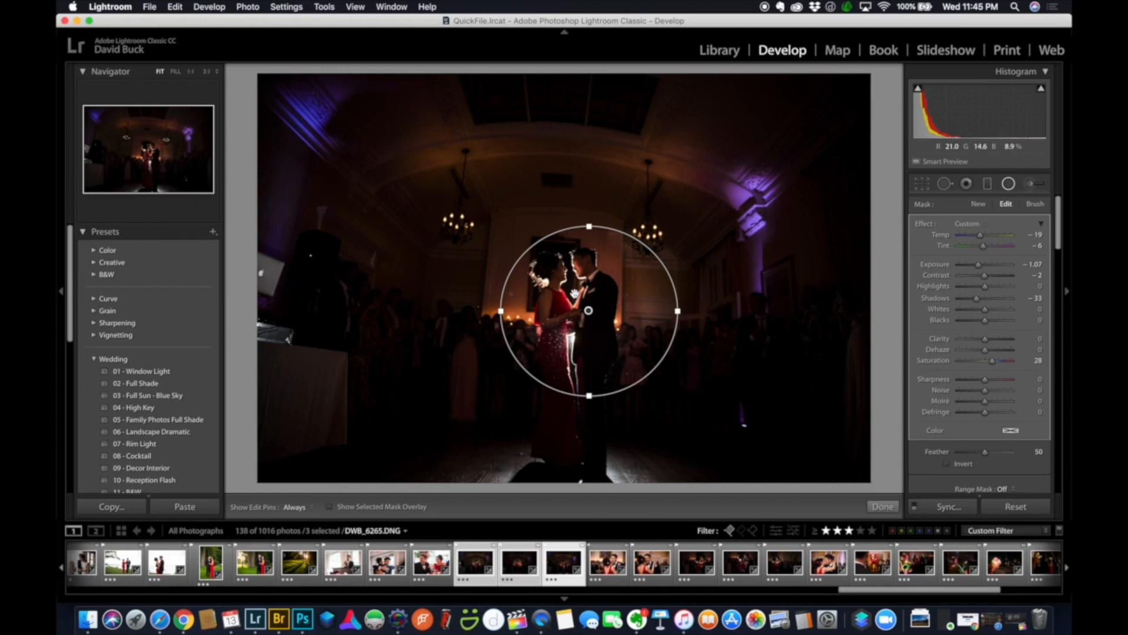
{"action": "left_click_drag", "start_coordinate": [589, 310], "coordinate": [572, 294]}
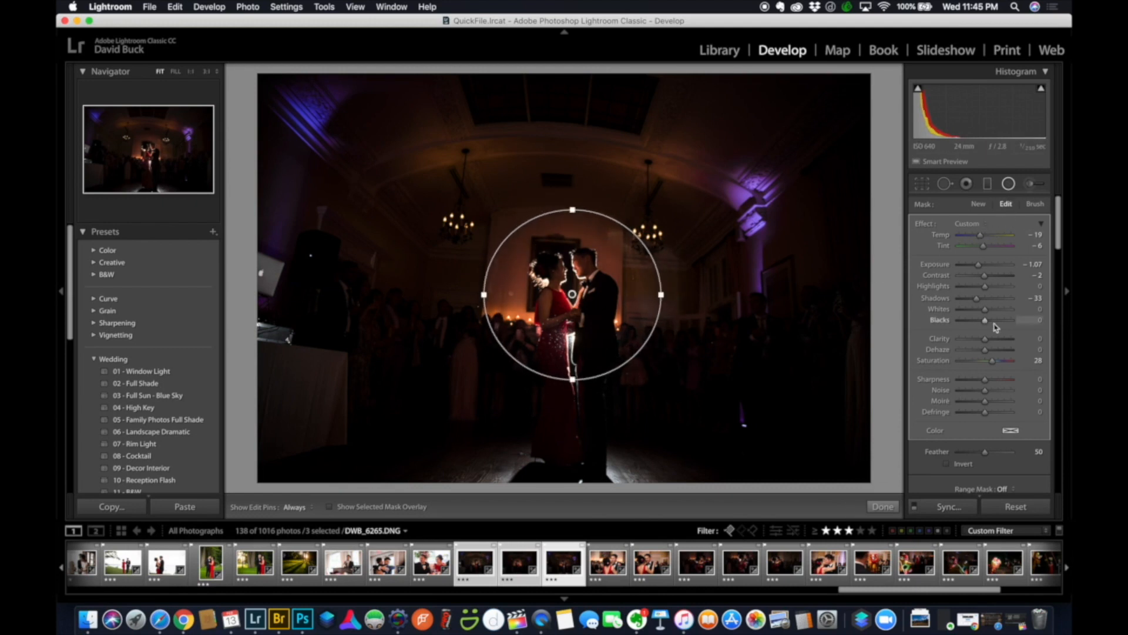
{"action": "left_click_drag", "start_coordinate": [979, 268], "coordinate": [984, 269]}
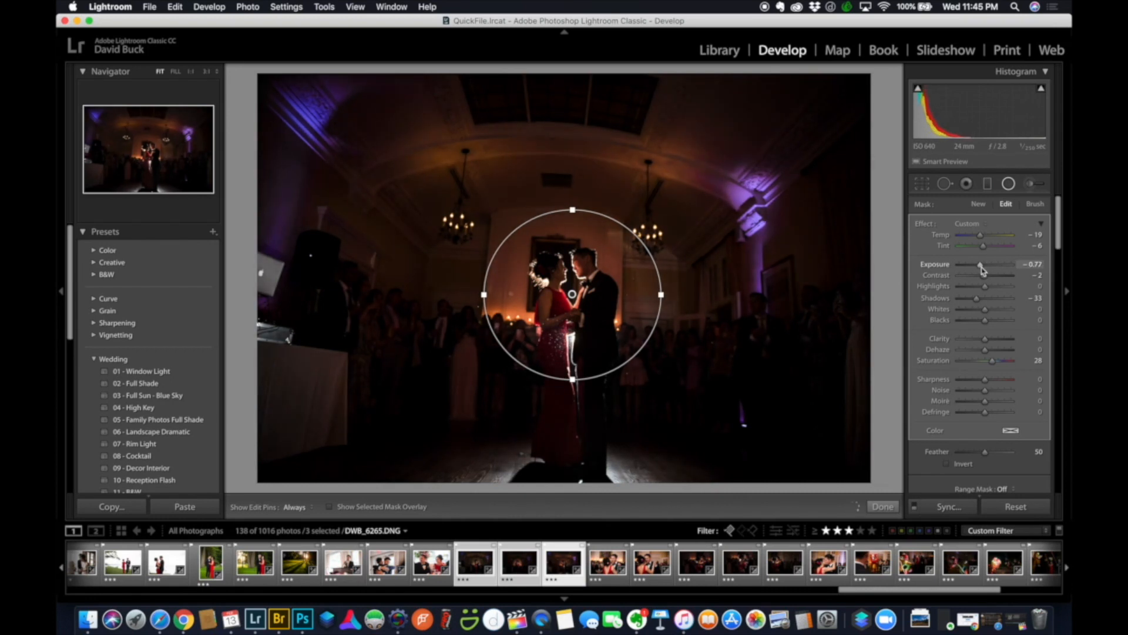
{"action": "left_click", "coordinate": [1008, 184]}
{"action": "left_click_drag", "start_coordinate": [987, 317], "coordinate": [991, 324]}
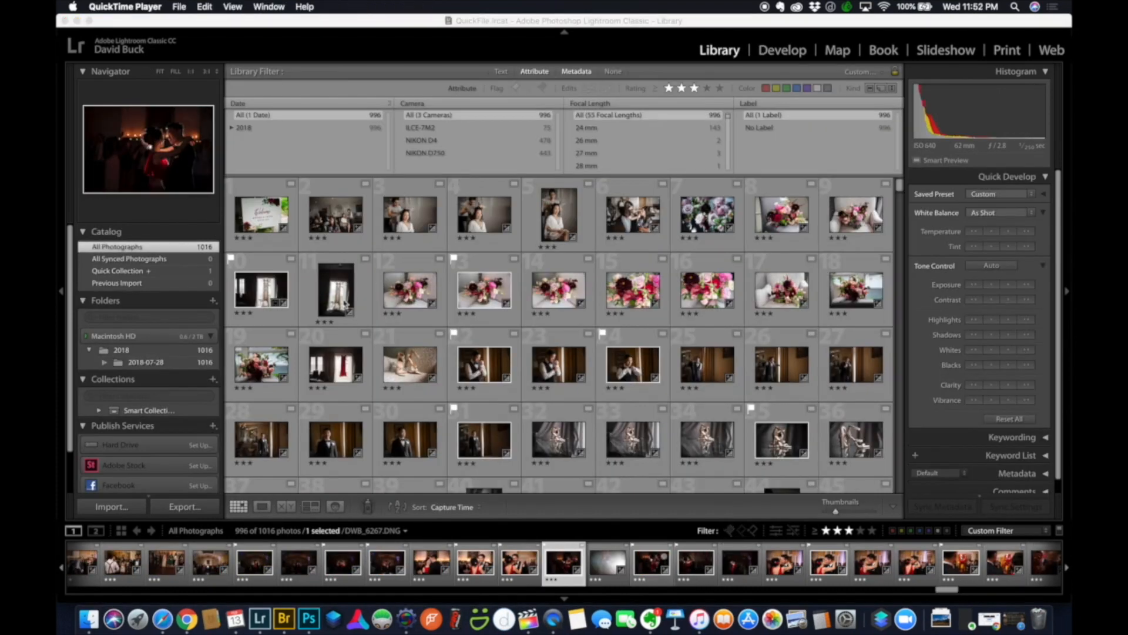
{"action": "left_click", "coordinate": [345, 304]}
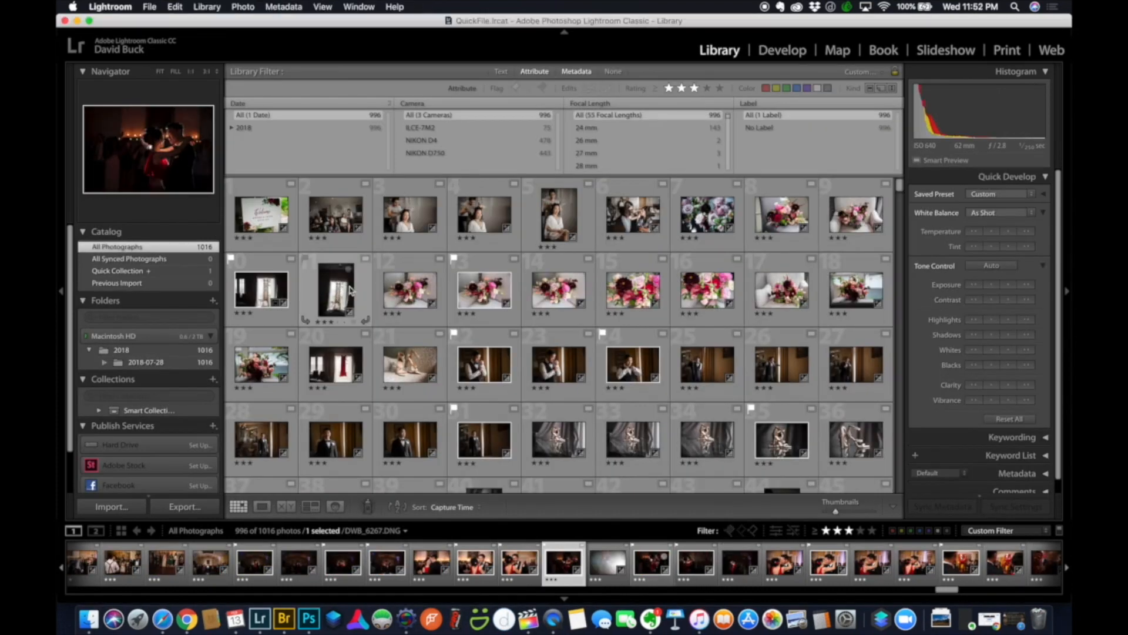
{"action": "left_click", "coordinate": [778, 52]}
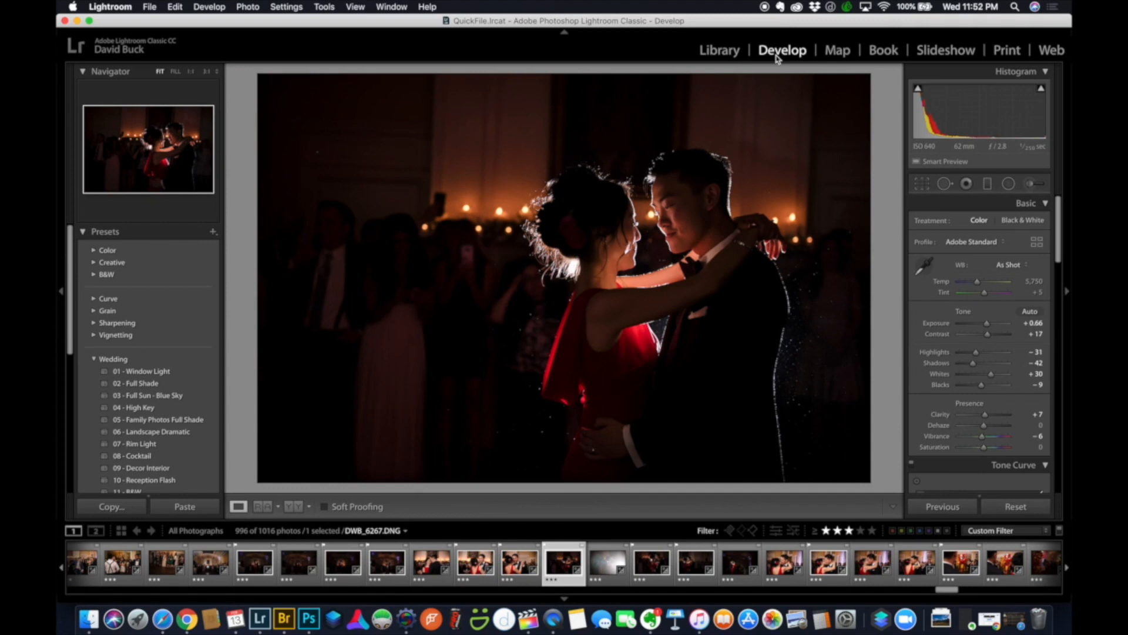
{"action": "left_click", "coordinate": [728, 50]}
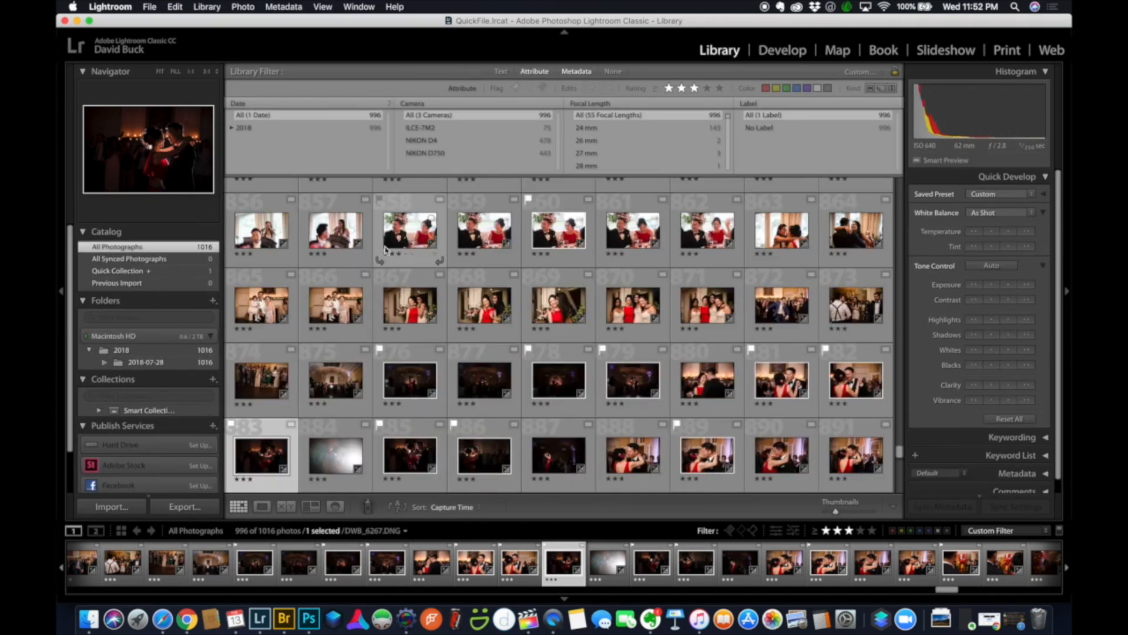
Straighten the hanging wedding dress photo DWB_5704.DNG with a crop angle of −2.48
{"action": "scroll", "coordinate": [529, 329], "scroll_direction": "up", "scroll_amount": 10}
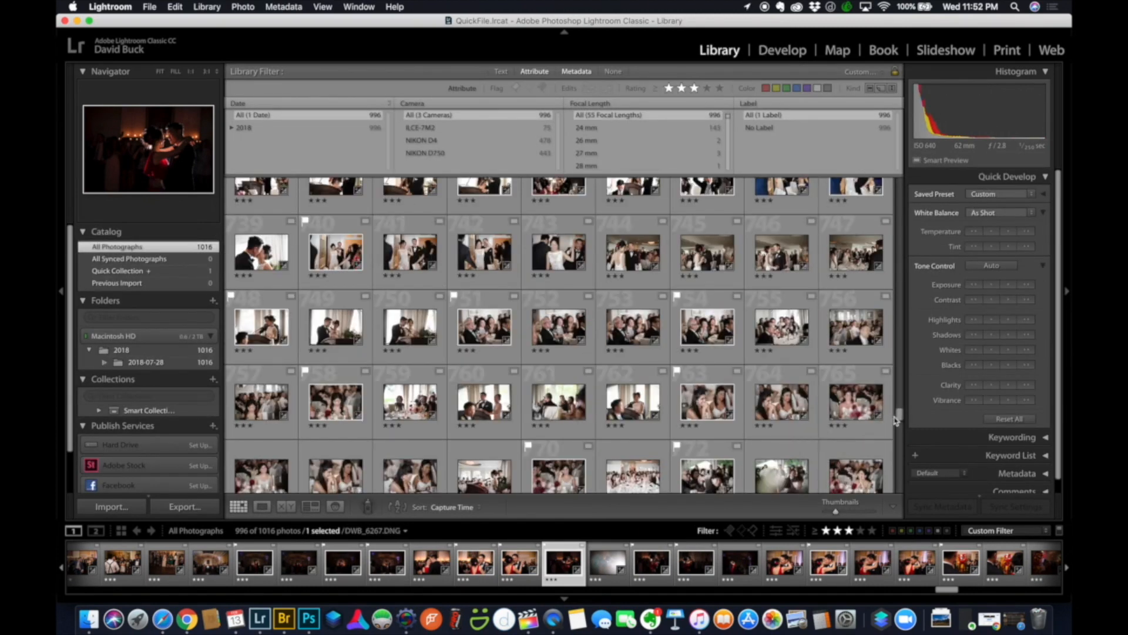
{"action": "left_click_drag", "start_coordinate": [898, 390], "coordinate": [898, 185]}
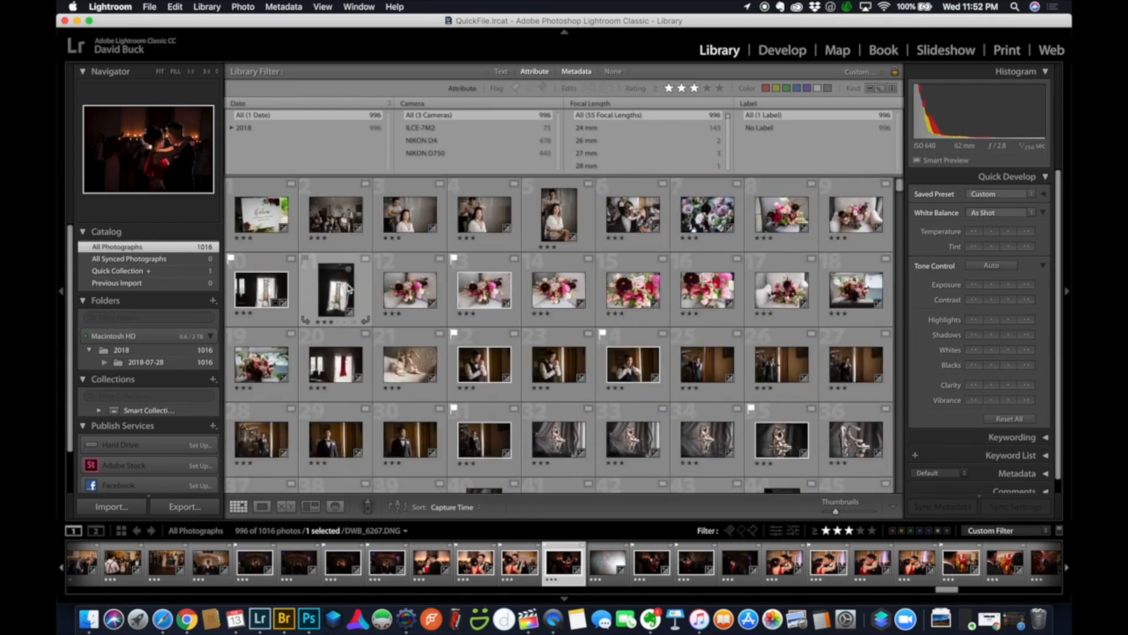
{"action": "left_click", "coordinate": [787, 50]}
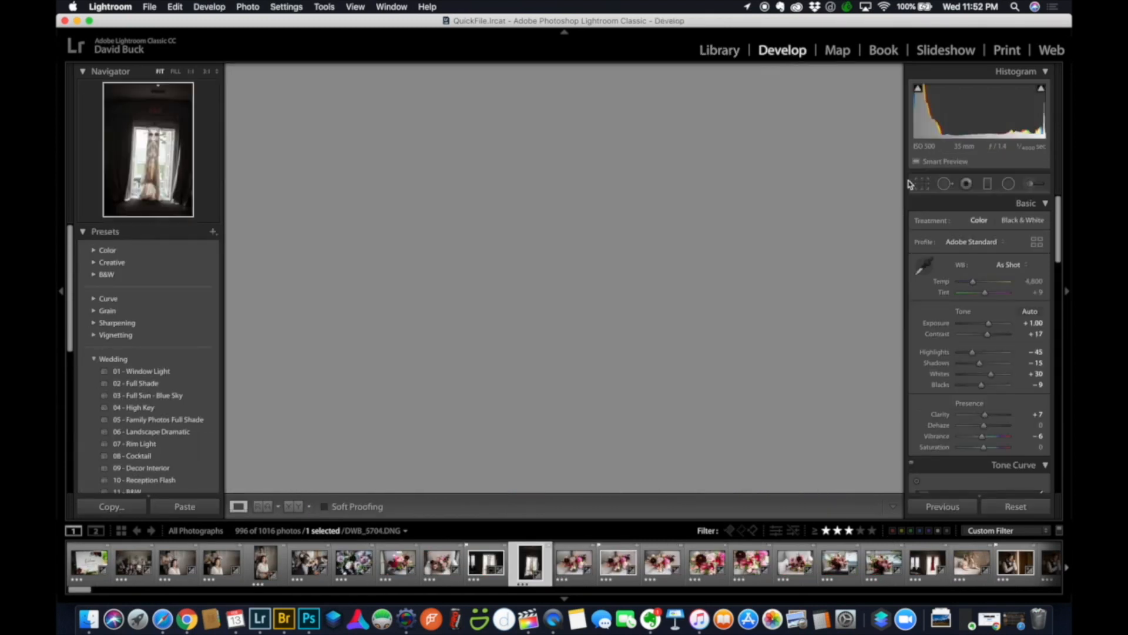
{"action": "left_click", "coordinate": [921, 187]}
{"action": "left_click_drag", "start_coordinate": [735, 101], "coordinate": [732, 89]}
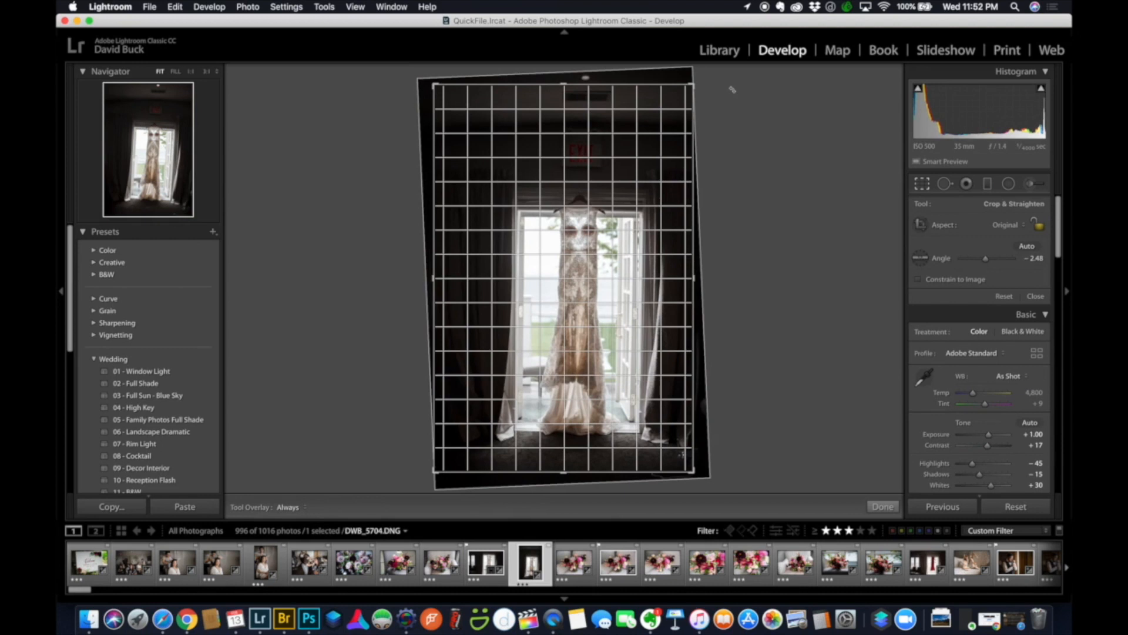
{"action": "key", "text": "Return"}
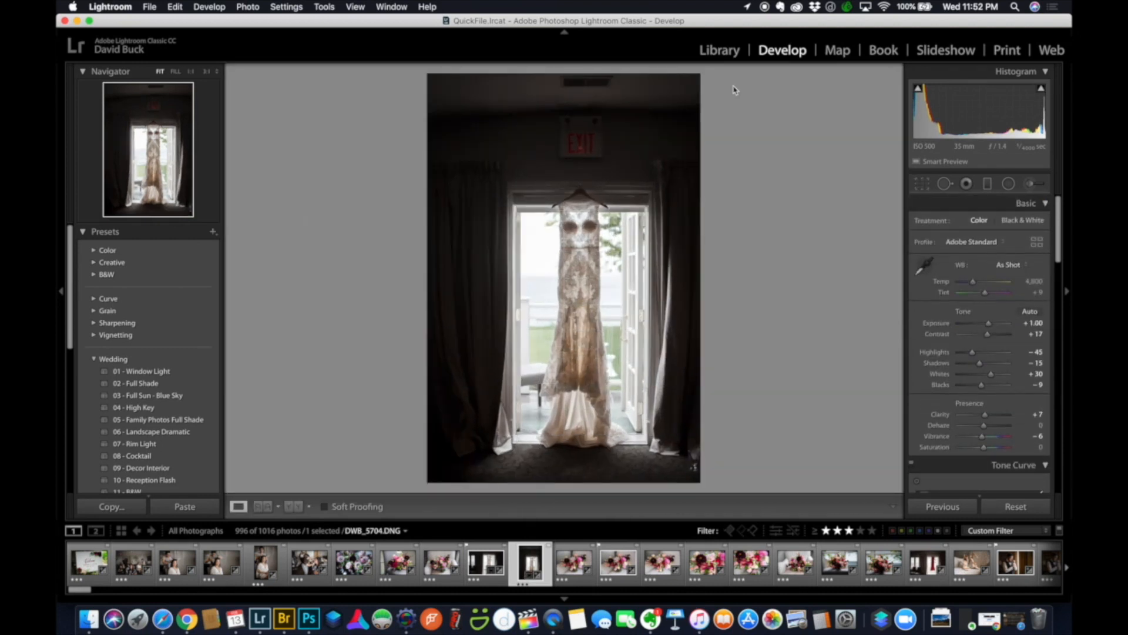
Look through the getting-ready and ring detail photos in the library grid
{"action": "left_click", "coordinate": [719, 52]}
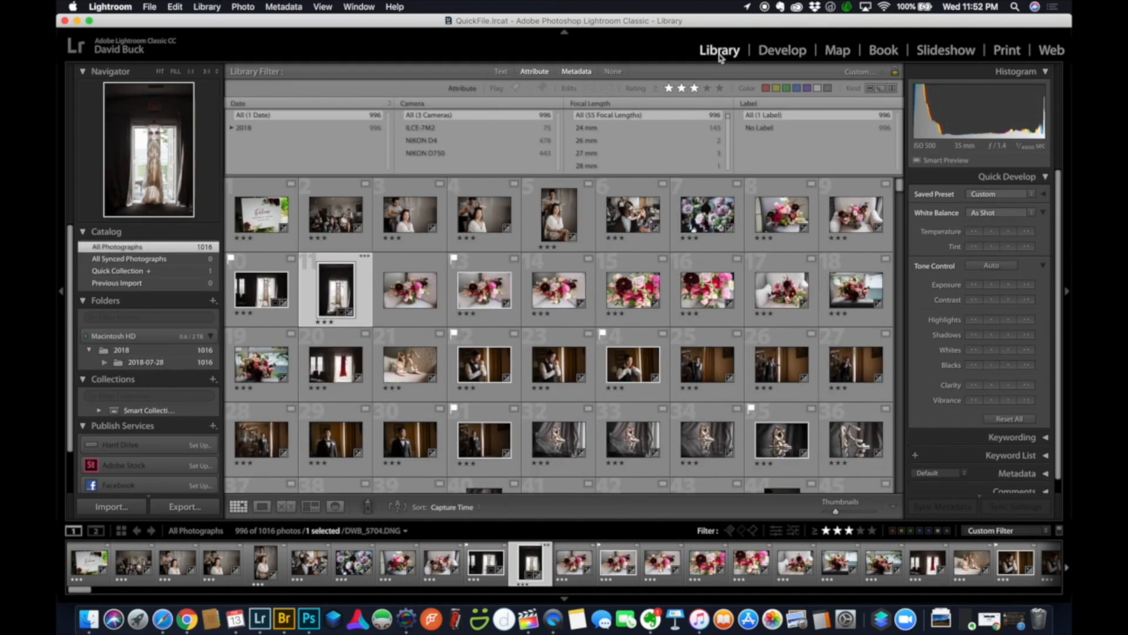
{"action": "scroll", "coordinate": [615, 285], "scroll_direction": "down", "scroll_amount": 5}
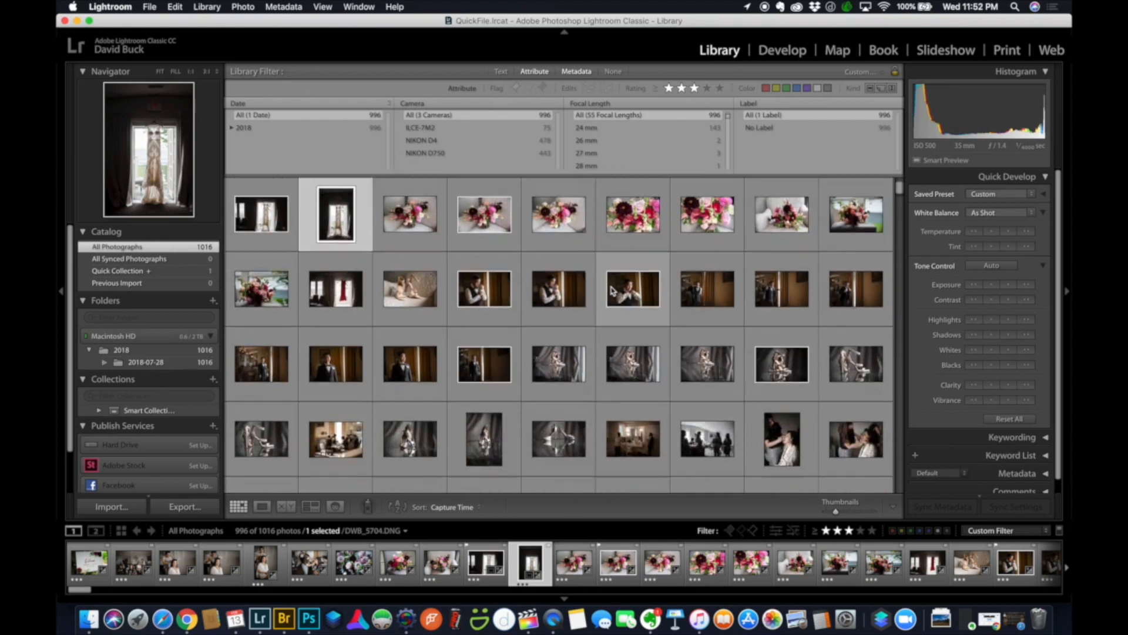
{"action": "scroll", "coordinate": [612, 290], "scroll_direction": "down", "scroll_amount": 15}
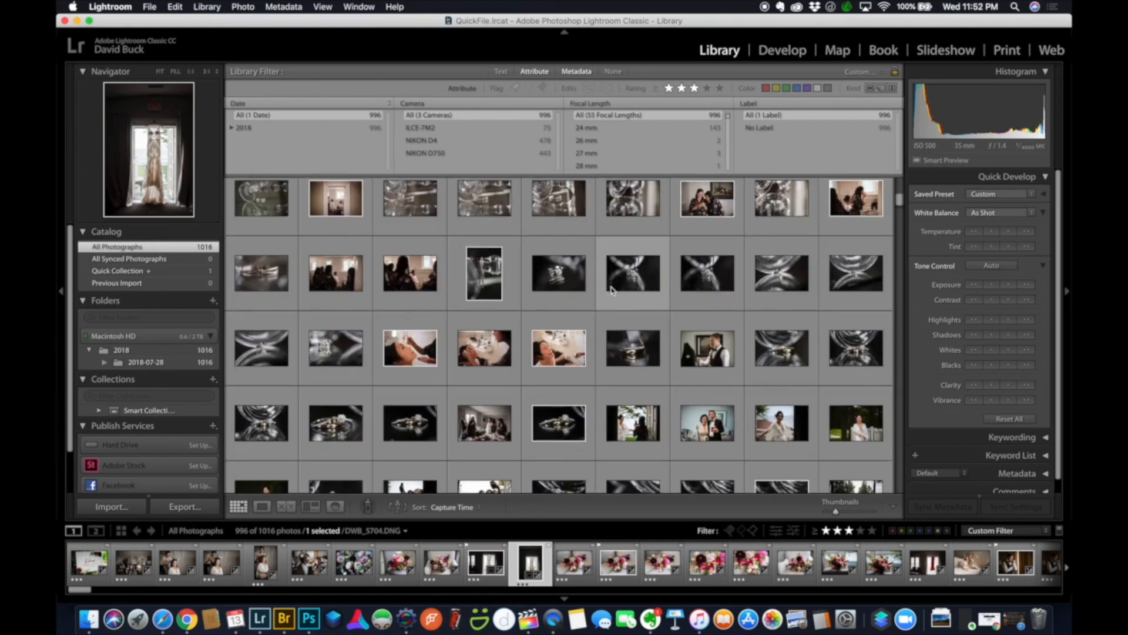
{"action": "scroll", "coordinate": [612, 290], "scroll_direction": "down", "scroll_amount": 2}
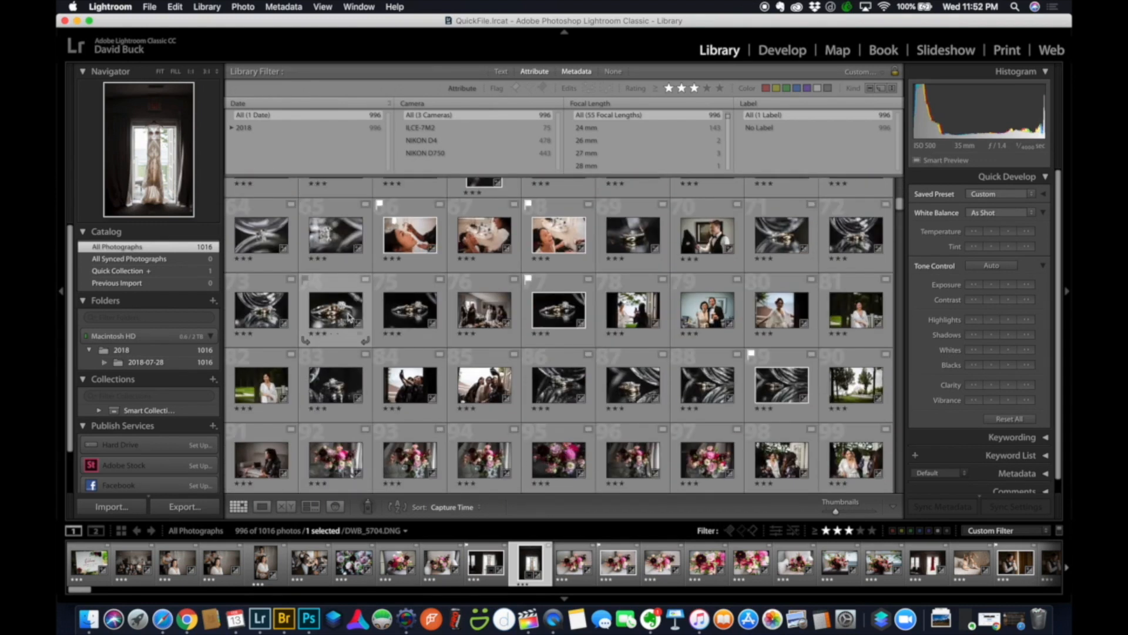
{"action": "scroll", "coordinate": [547, 288], "scroll_direction": "down", "scroll_amount": 3}
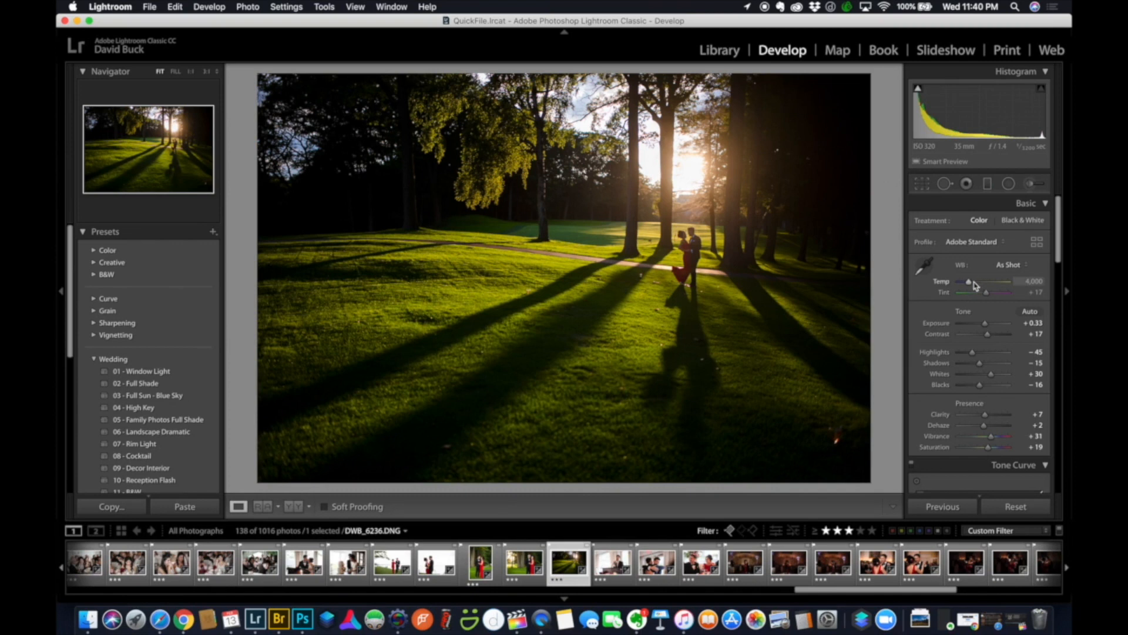
Set DWB_6236.DNG to temperature 4,854, contrast +7 and clarity +26, and return to the library grid
{"action": "left_click_drag", "start_coordinate": [974, 286], "coordinate": [975, 285]}
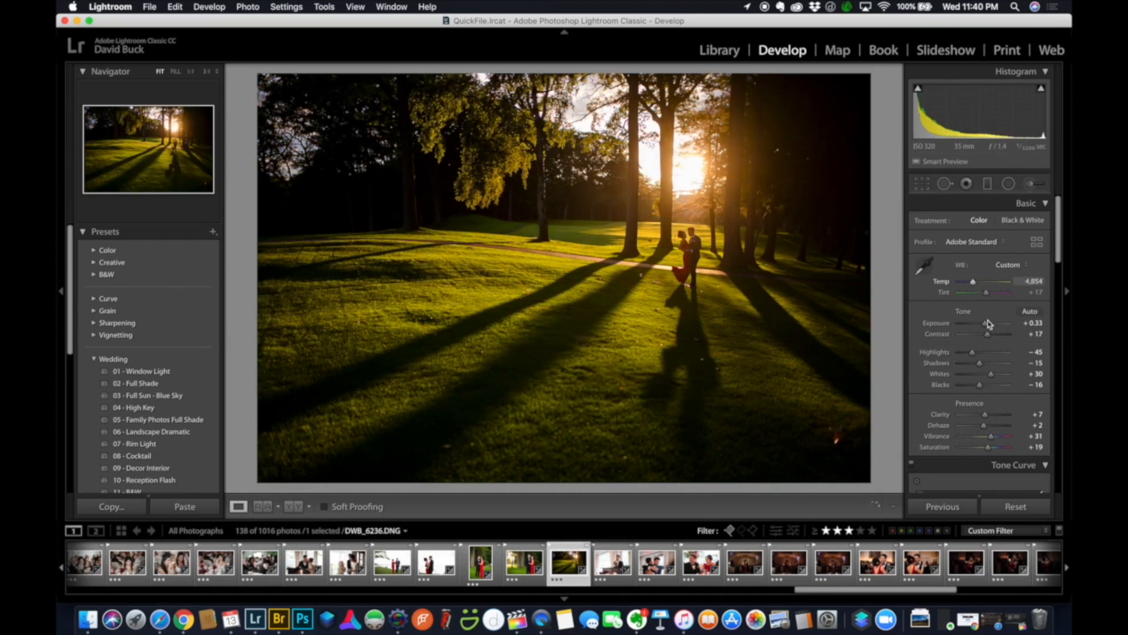
{"action": "left_click_drag", "start_coordinate": [991, 336], "coordinate": [990, 337]}
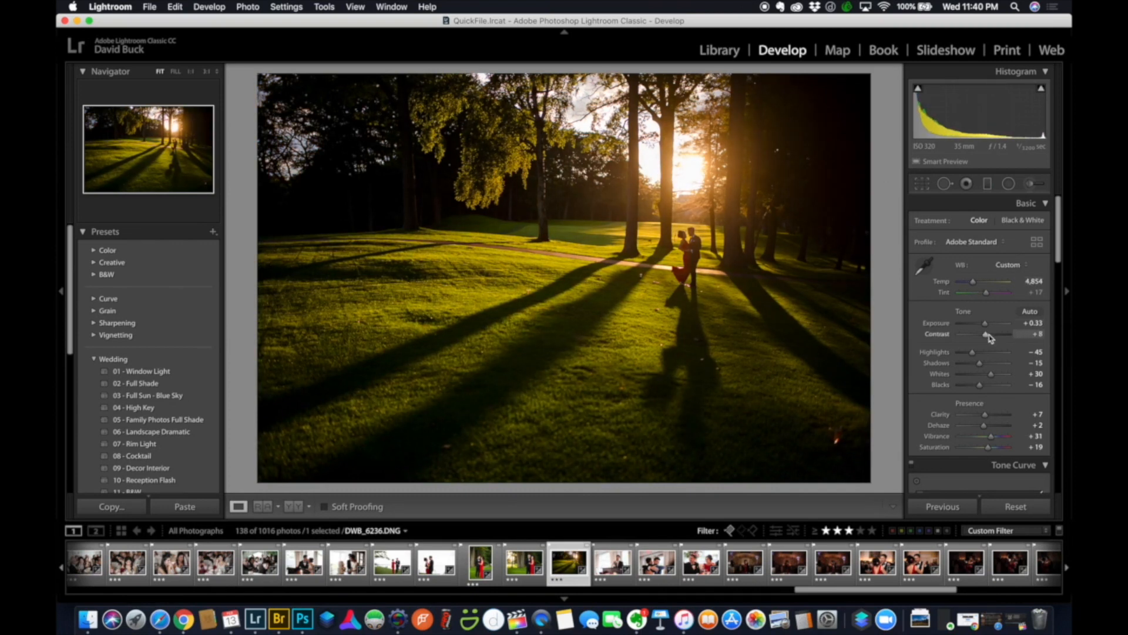
{"action": "left_click_drag", "start_coordinate": [985, 415], "coordinate": [991, 416]}
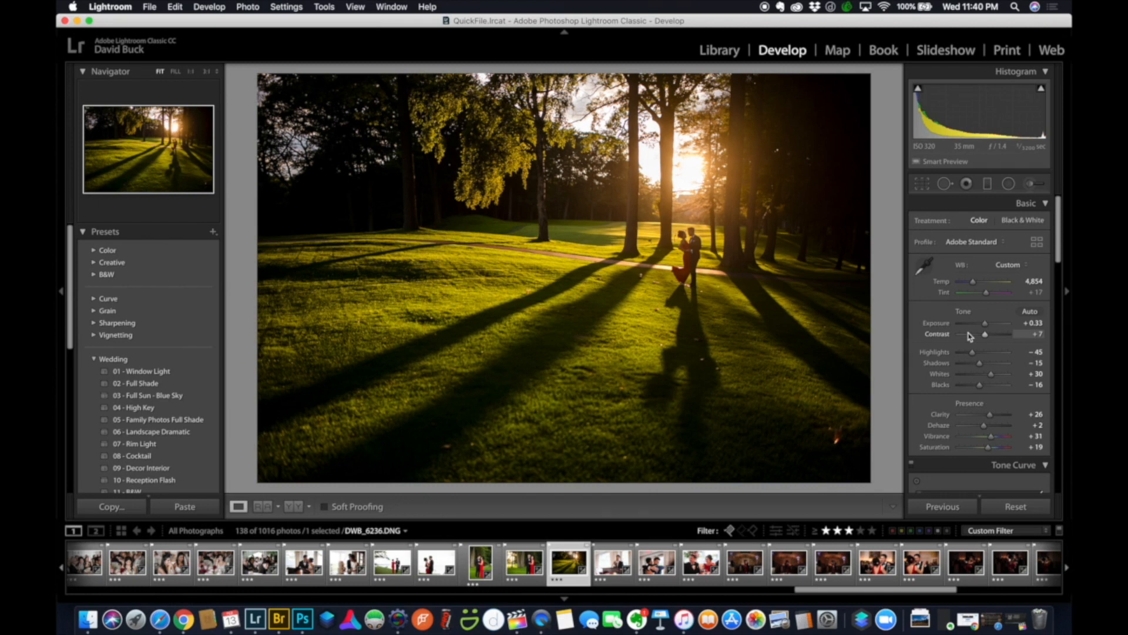
{"action": "left_click", "coordinate": [725, 51]}
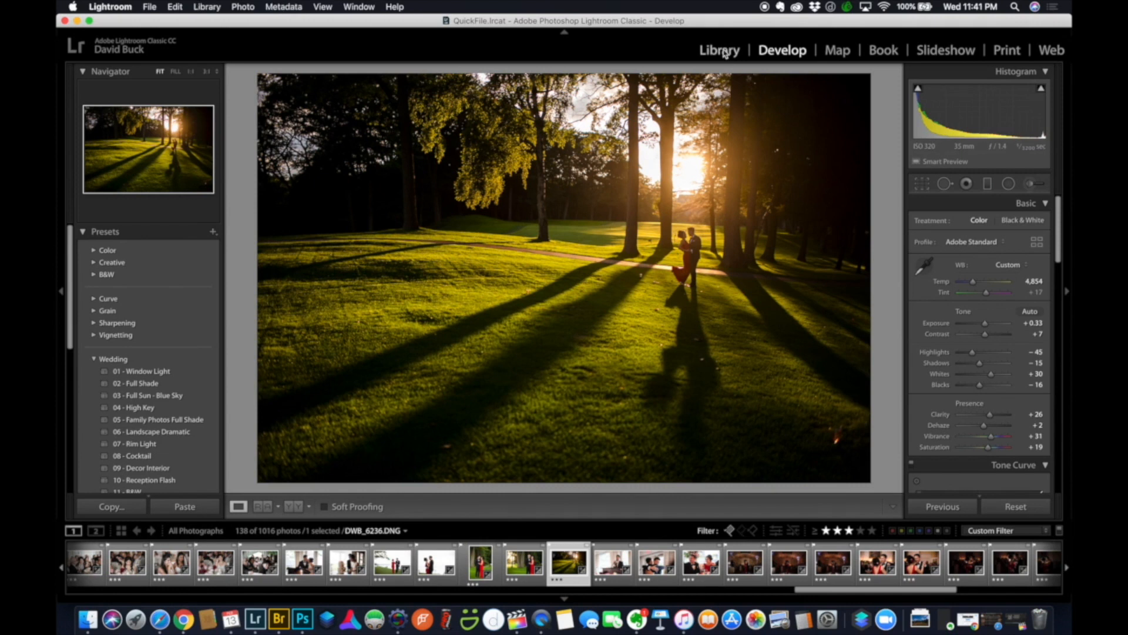
{"action": "key", "text": "g"}
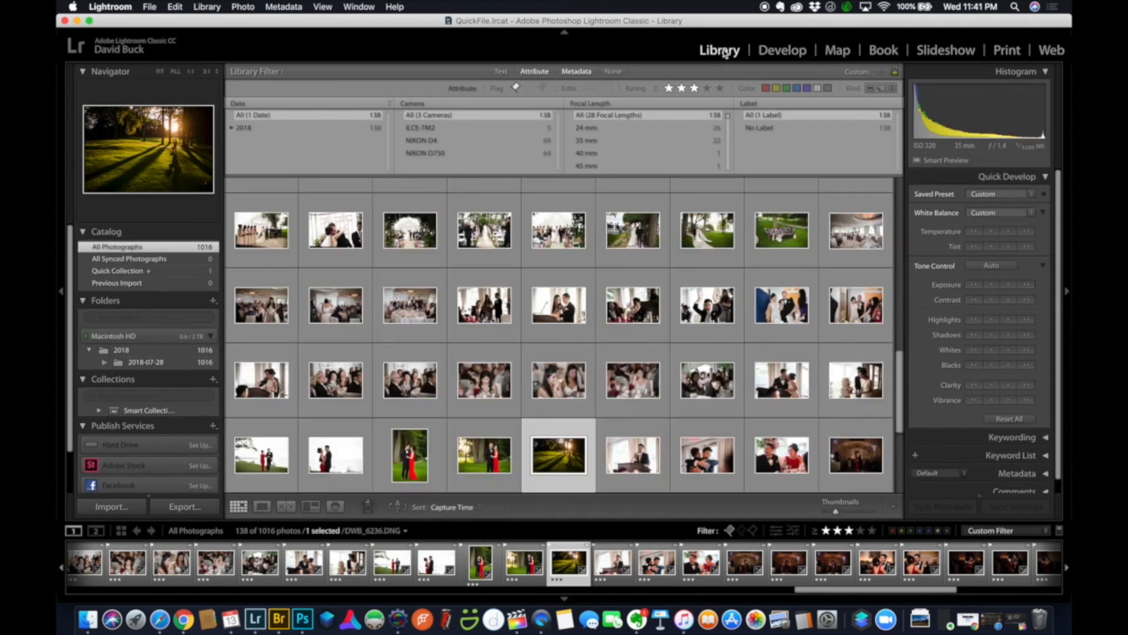